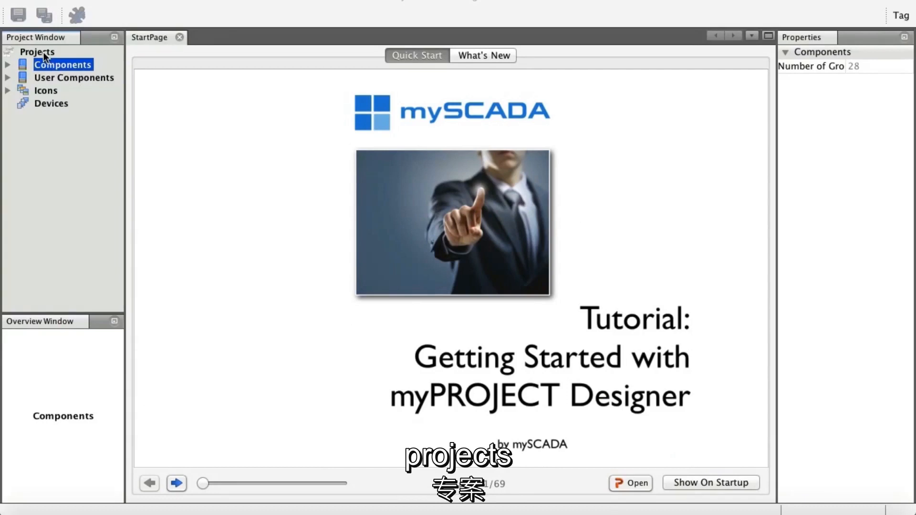
# Create a new empty project named FirstProject and acknowledge the notice about adding a connection
pyautogui.click(44, 52)
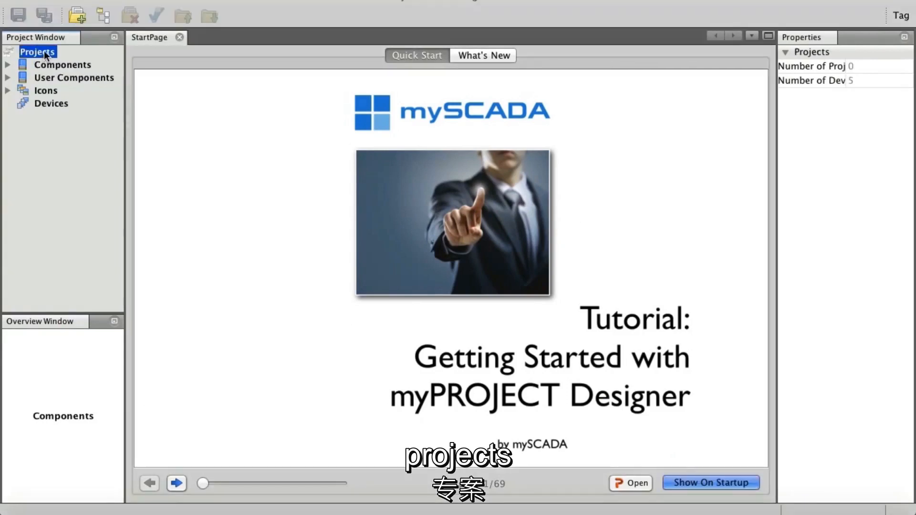
pyautogui.click(75, 16)
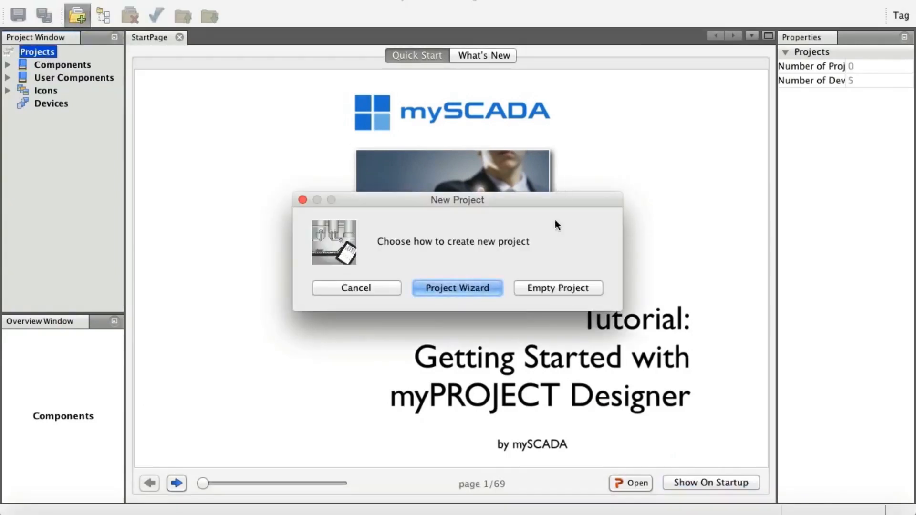
pyautogui.click(545, 288)
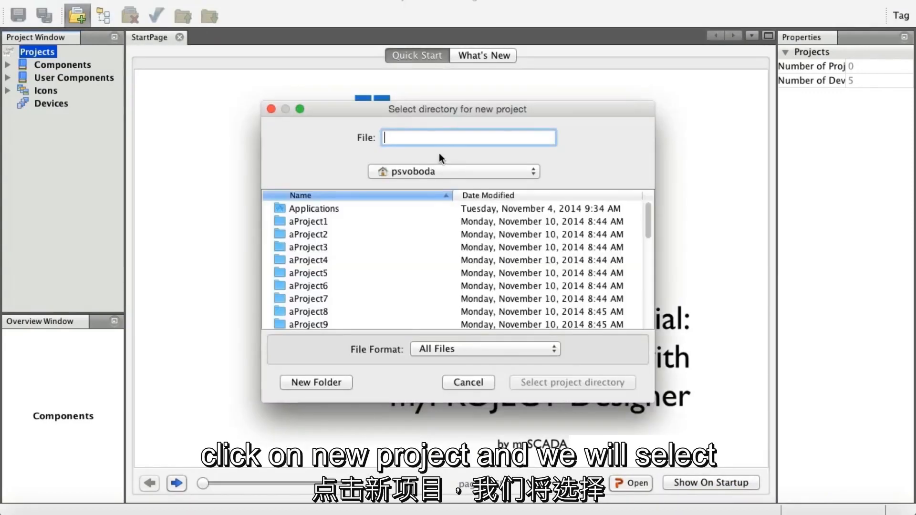
pyautogui.write('FirstProject')
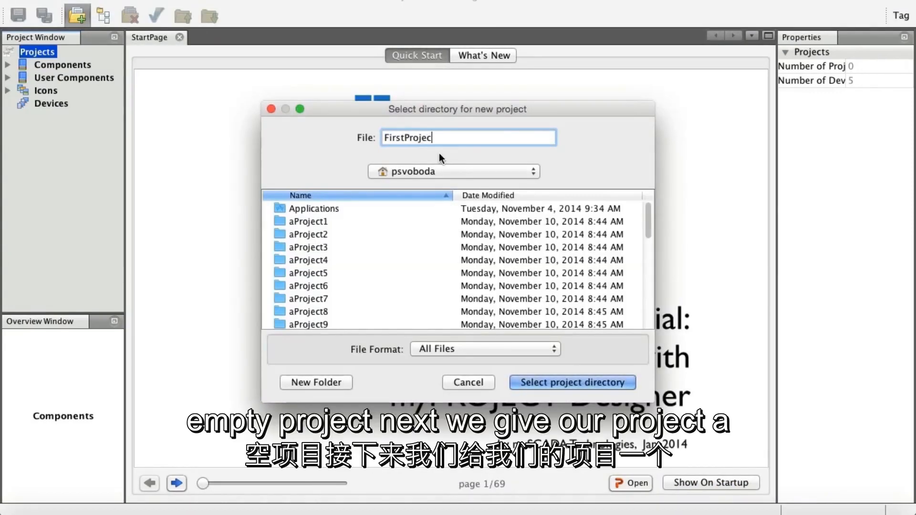
pyautogui.click(554, 385)
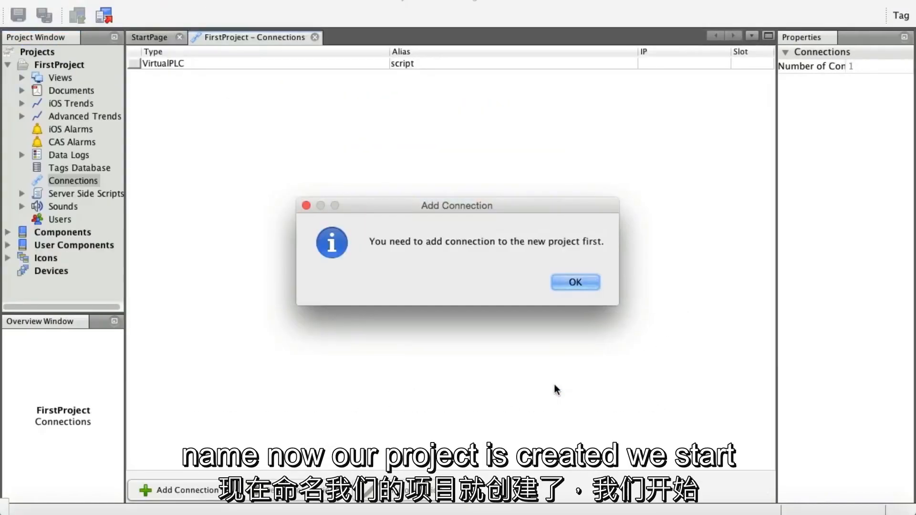
pyautogui.click(576, 282)
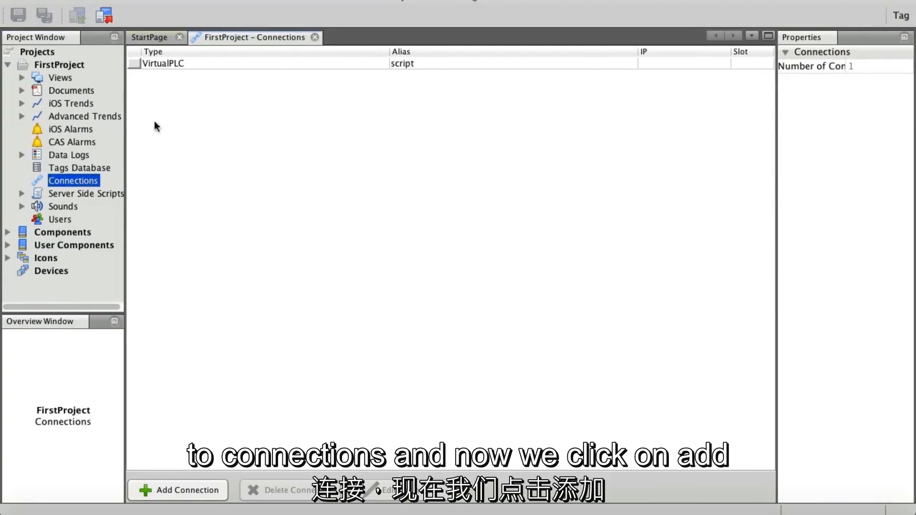
# Add a MODBUS connection to the project with alias M, IP 127.0.0.1 and port 1502
pyautogui.click(186, 491)
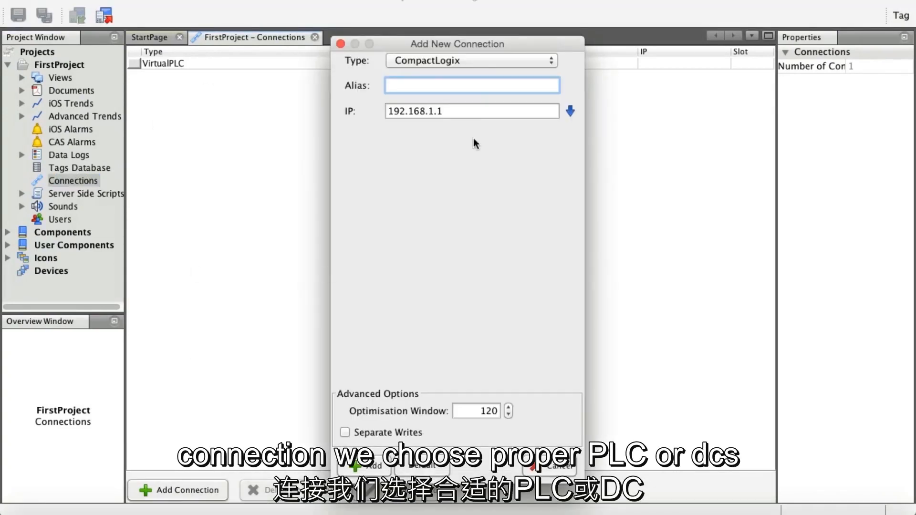
pyautogui.click(493, 61)
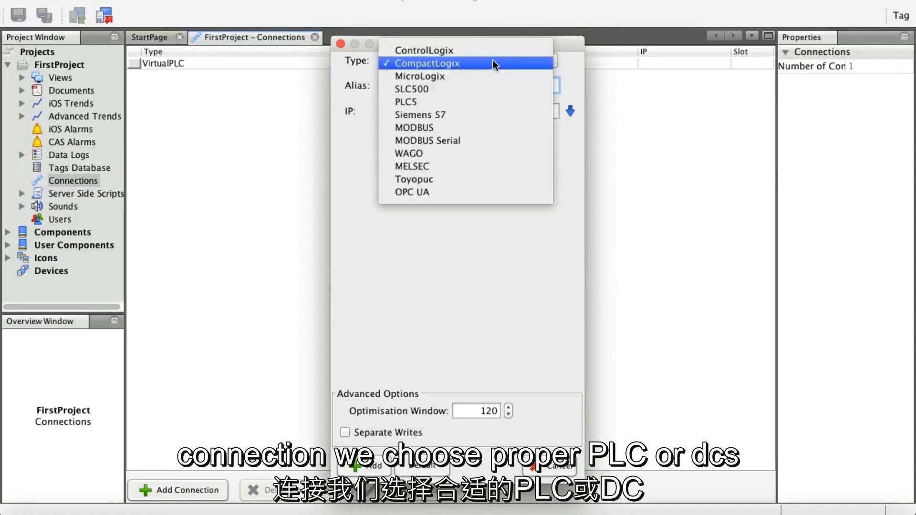
pyautogui.click(459, 127)
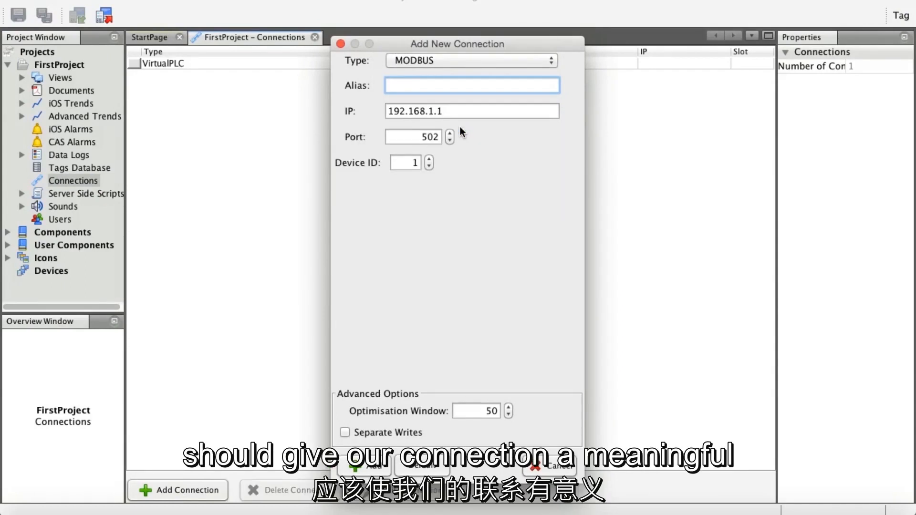
pyautogui.write('M')
pyautogui.press('Tab')
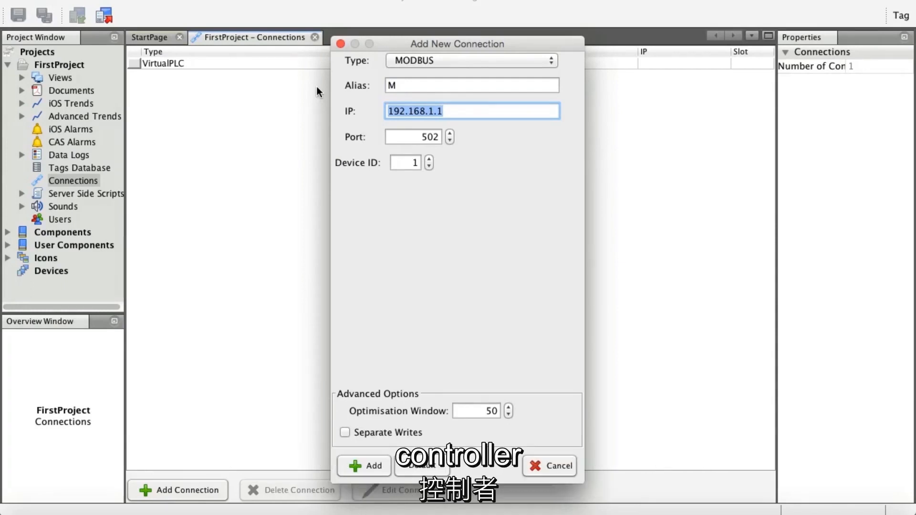
pyautogui.write('127.0.0.1')
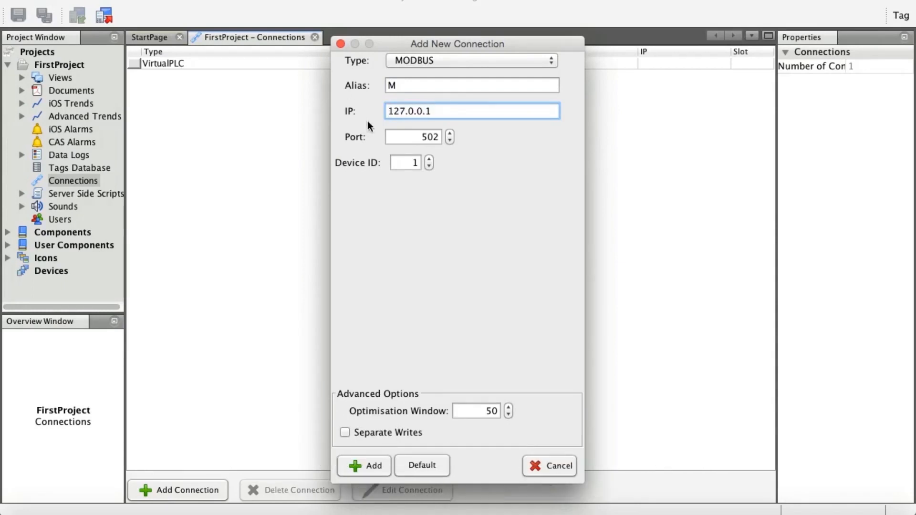
pyautogui.click(400, 137)
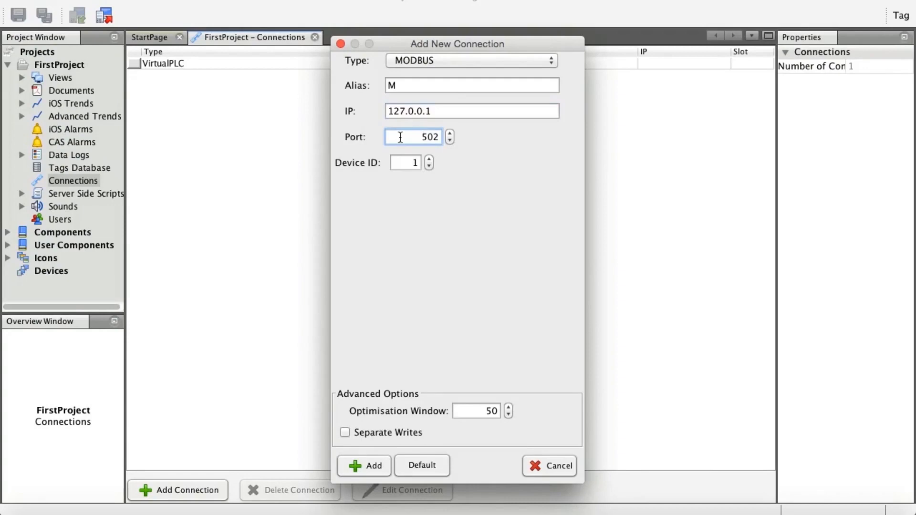
pyautogui.write('1')
pyautogui.press('Tab')
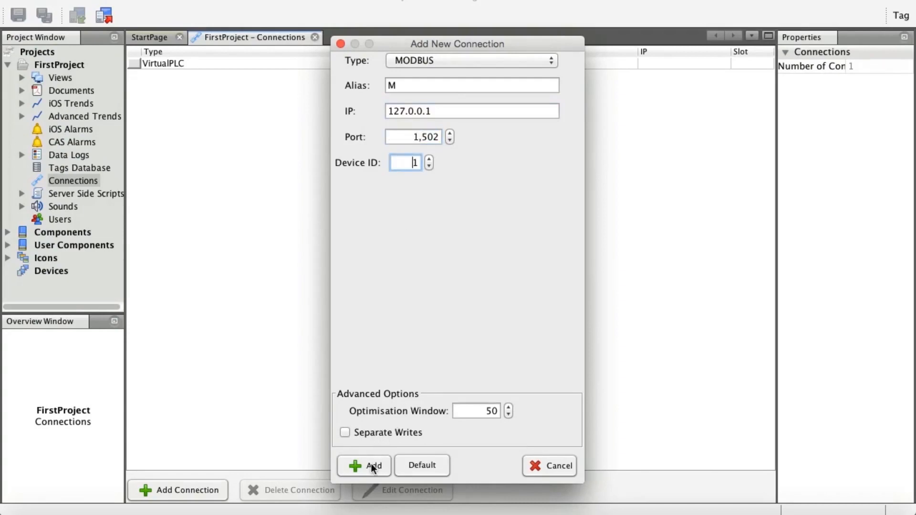
pyautogui.click(373, 467)
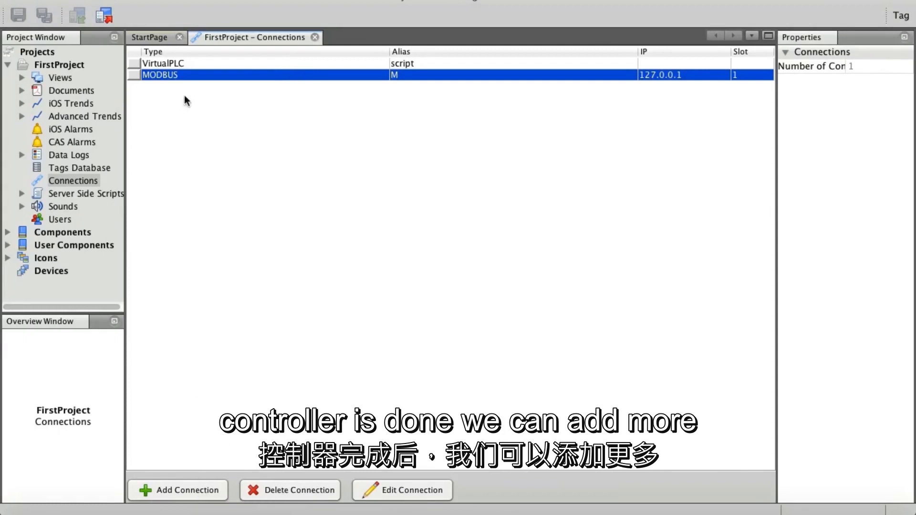
# Add a new landscape view named test to FirstProject
pyautogui.doubleClick(60, 78)
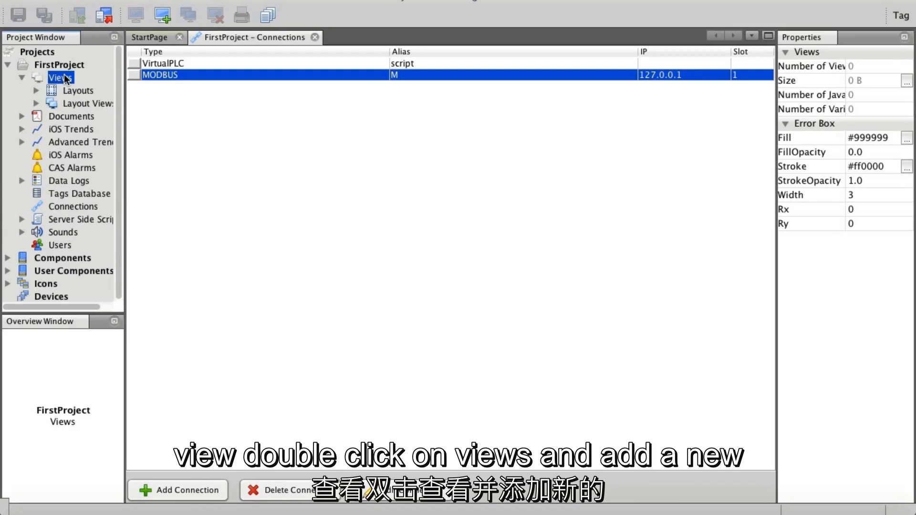
pyautogui.click(163, 14)
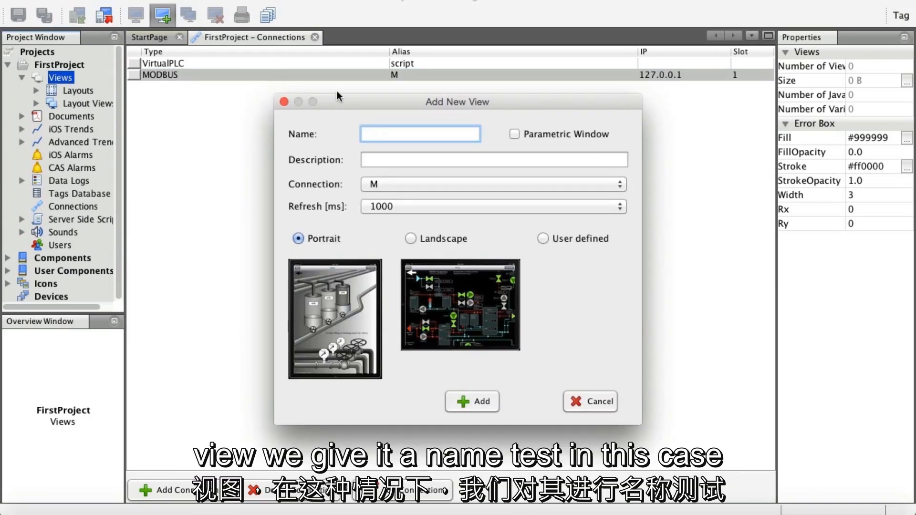
pyautogui.write('test')
pyautogui.click(431, 239)
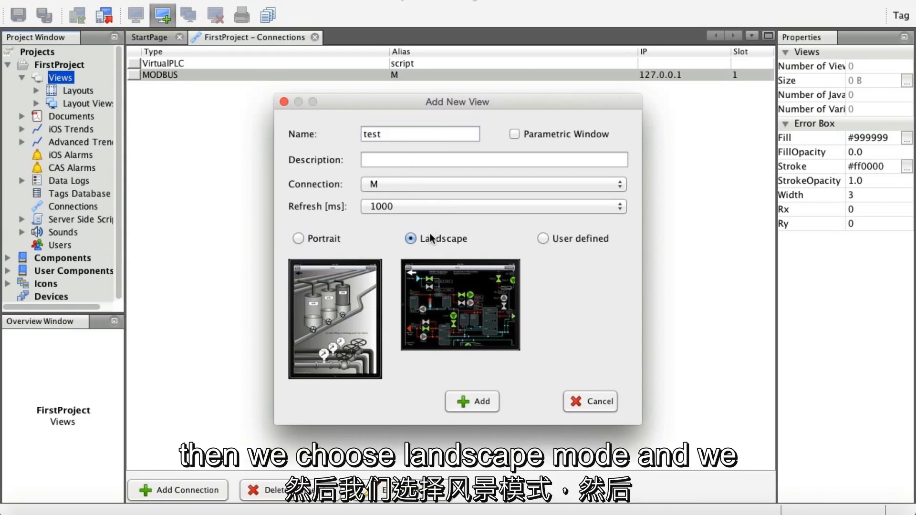
pyautogui.click(492, 403)
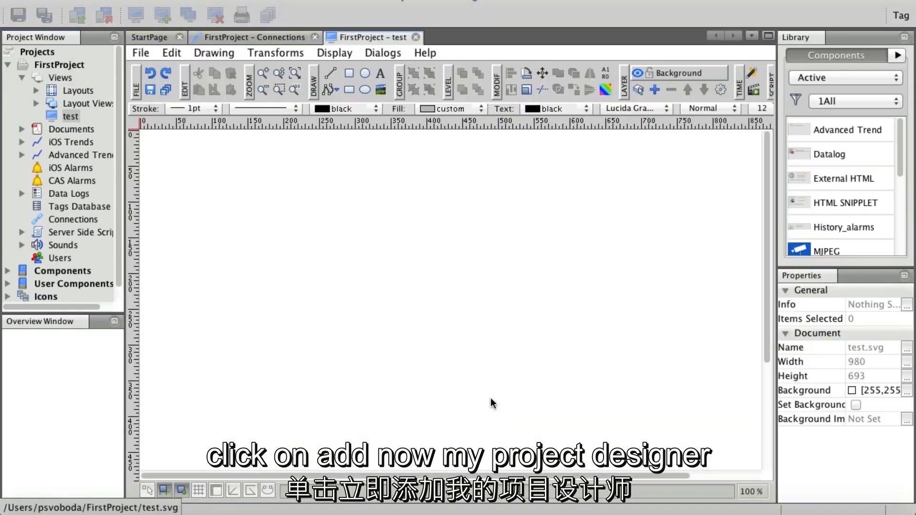
# Place a text element reading "Value #" in the upper-left part of the test view's canvas
pyautogui.click(296, 74)
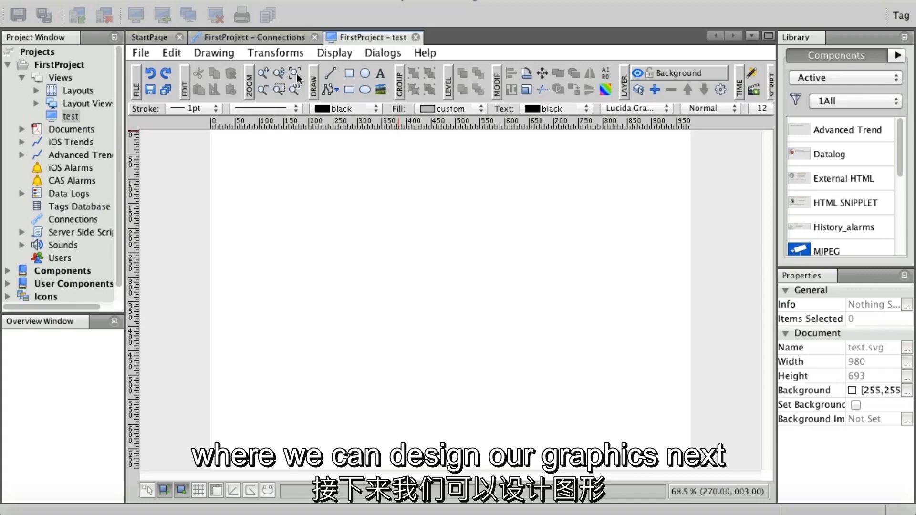
pyautogui.click(380, 75)
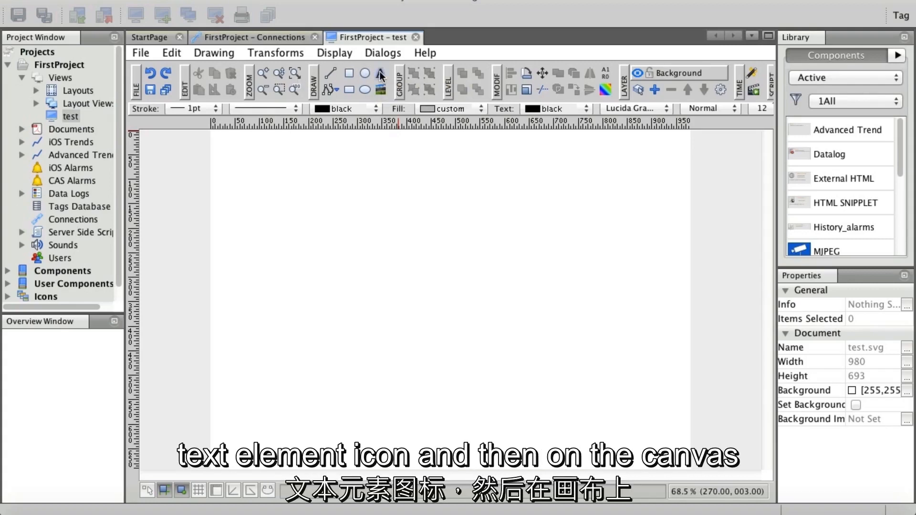
pyautogui.click(305, 180)
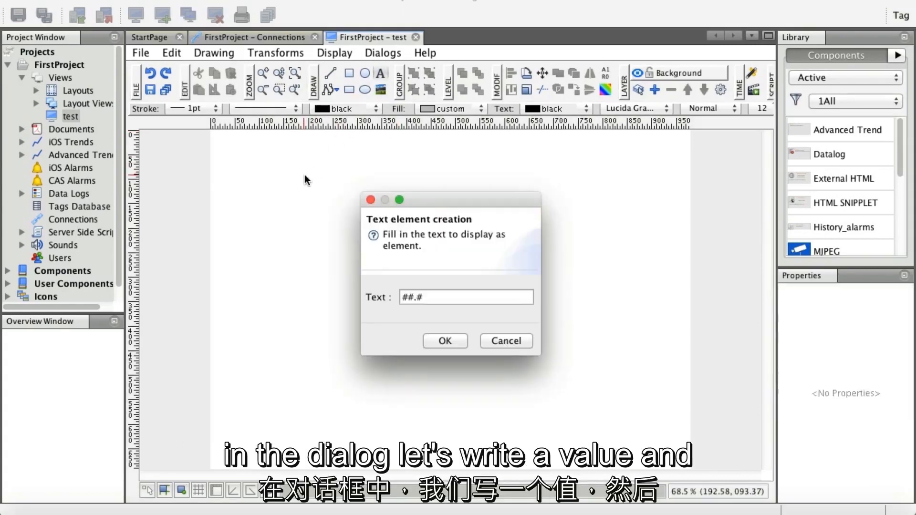
pyautogui.click(401, 297)
pyautogui.write('Va')
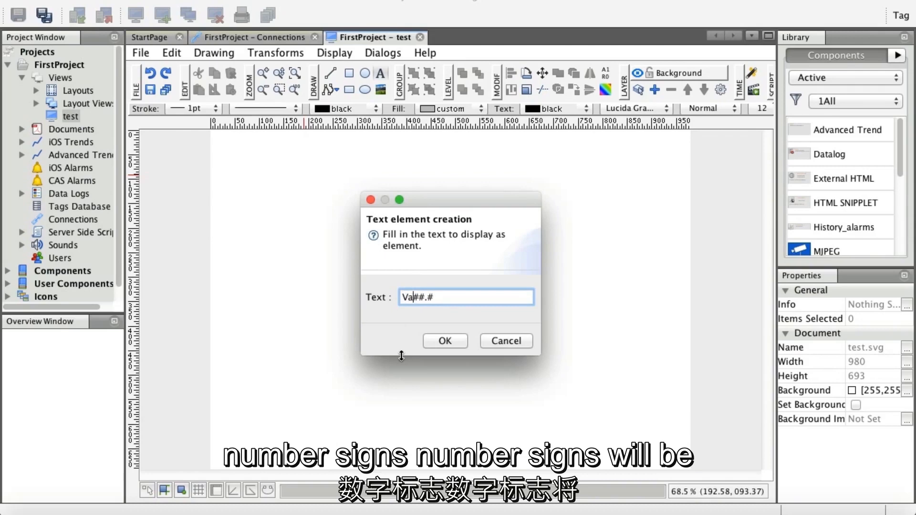
pyautogui.write('lue')
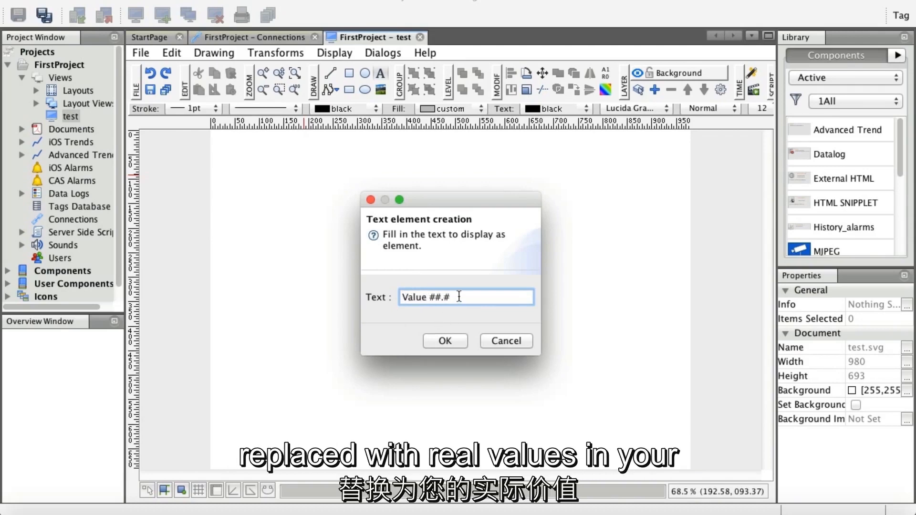
pyautogui.press('BackSpace')
pyautogui.press('BackSpace')
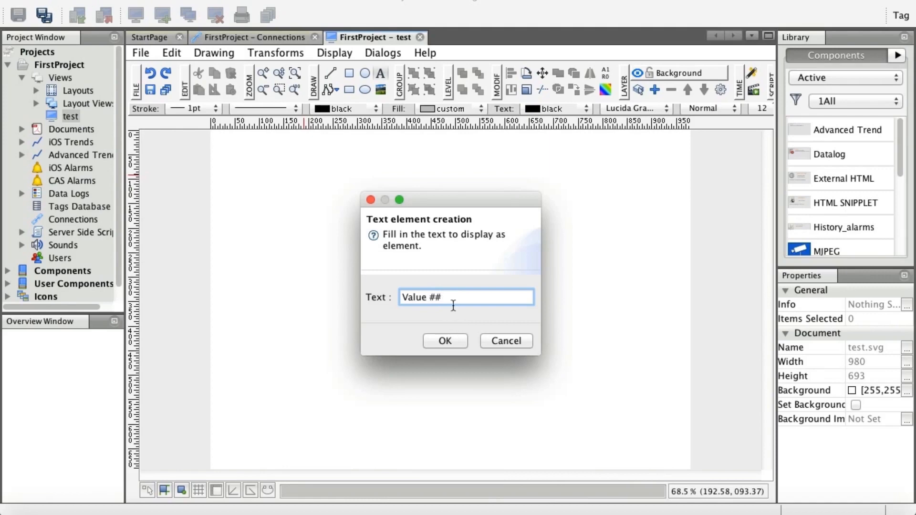
pyautogui.press('BackSpace')
pyautogui.click(450, 340)
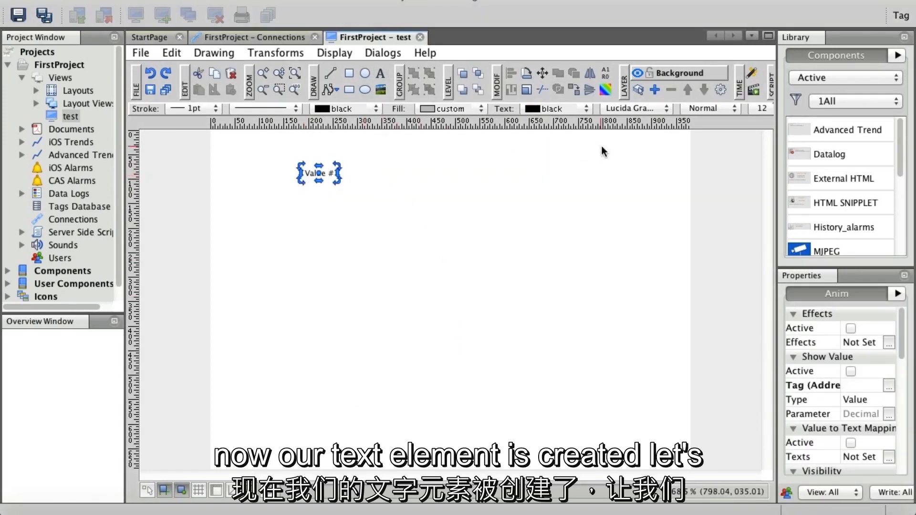
# Set the font size of the "Value #" text element to 40
pyautogui.click(764, 110)
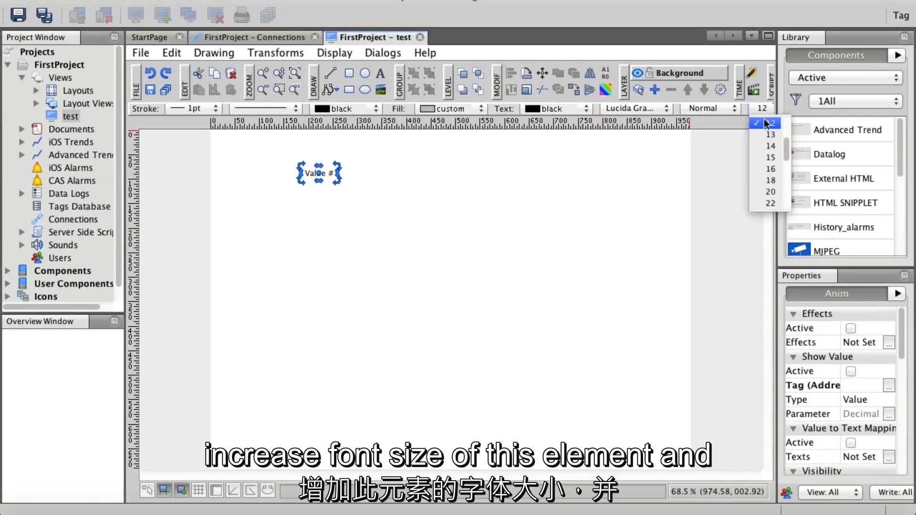
pyautogui.scroll(-4, 769, 143)
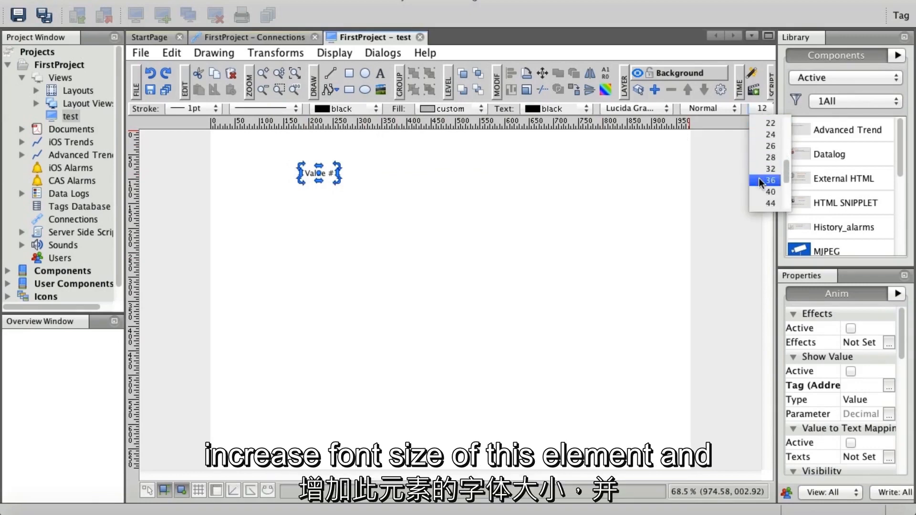
pyautogui.click(769, 192)
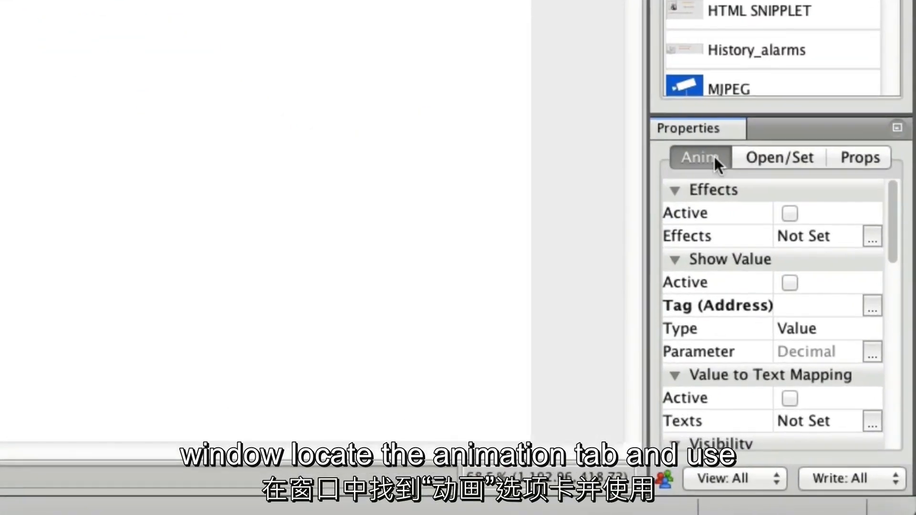
# Link the text element's Show Value animation to tag H:0@M and register the tag with alias H:0
pyautogui.moveTo(693, 266)
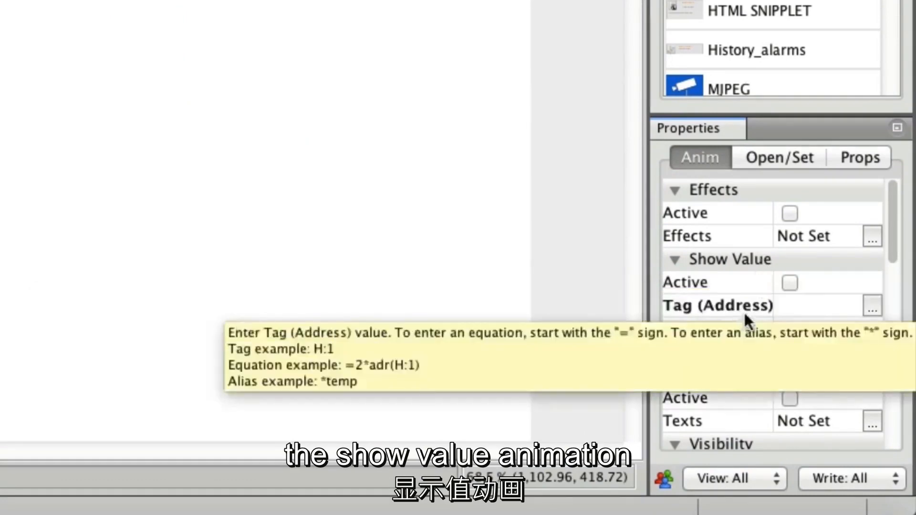
pyautogui.moveTo(745, 306)
pyautogui.click(797, 306)
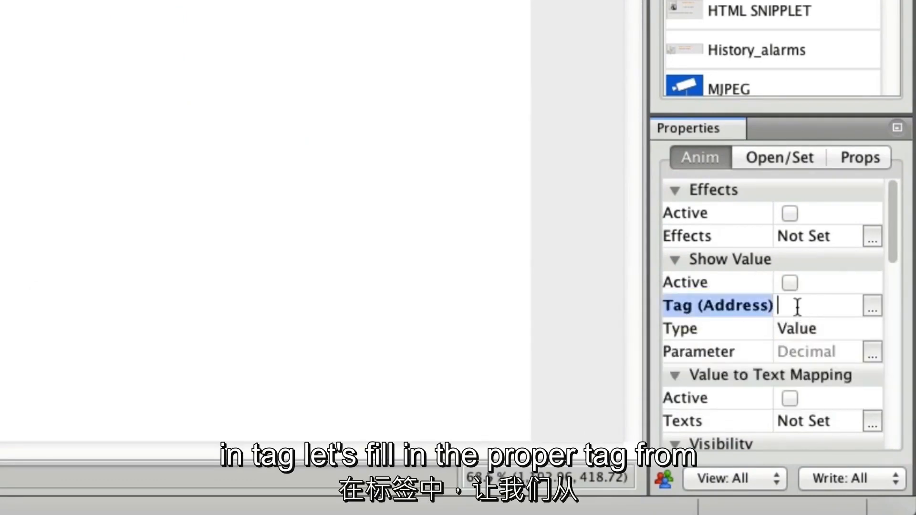
pyautogui.write('H:0')
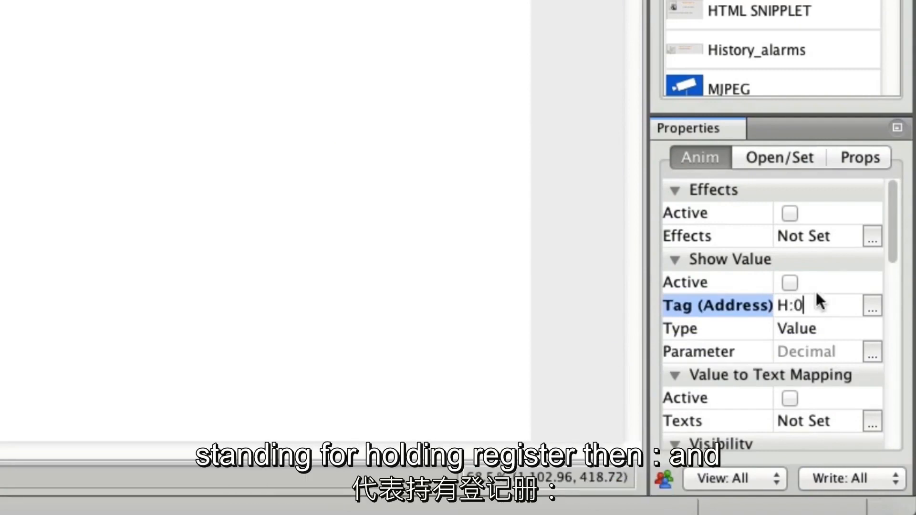
pyautogui.write('@')
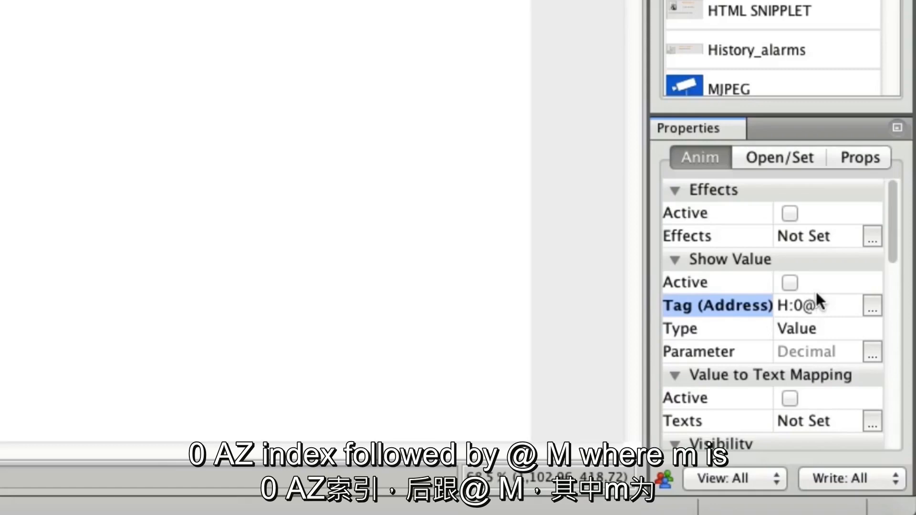
pyautogui.write('M')
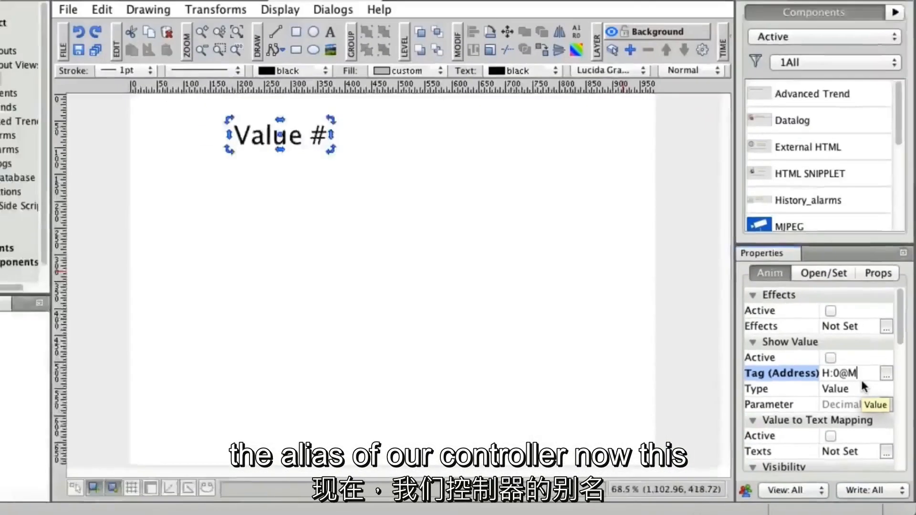
pyautogui.press('Return')
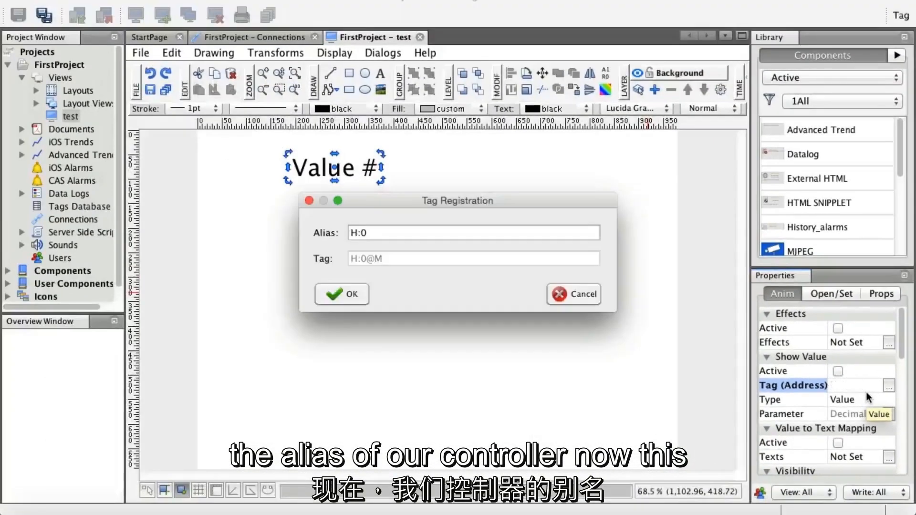
pyautogui.click(362, 294)
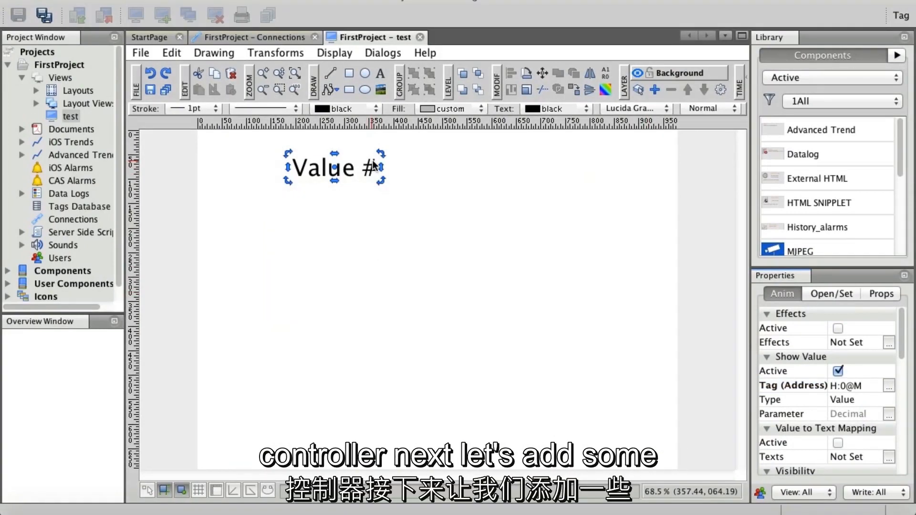
# Place the Simple Full gauge from the Gauges component category on the canvas below the "Value #" text
pyautogui.click(798, 79)
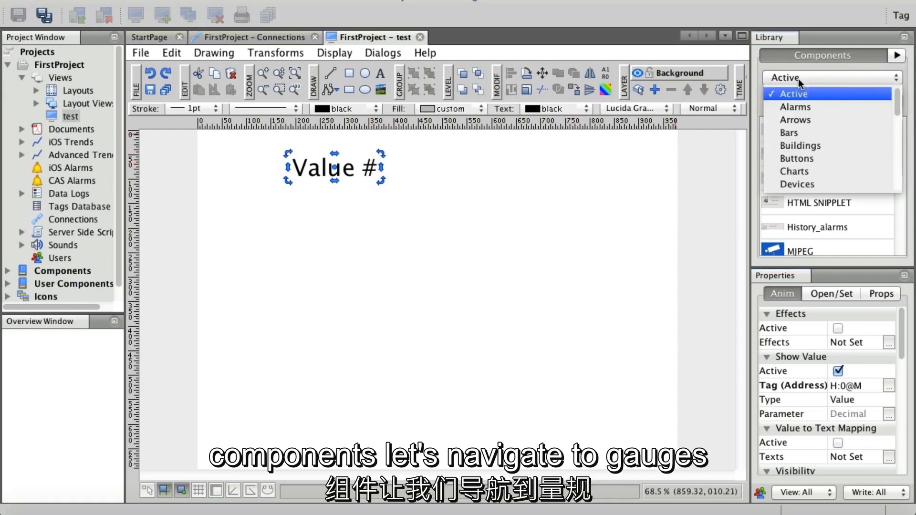
pyautogui.scroll(-2, 823, 147)
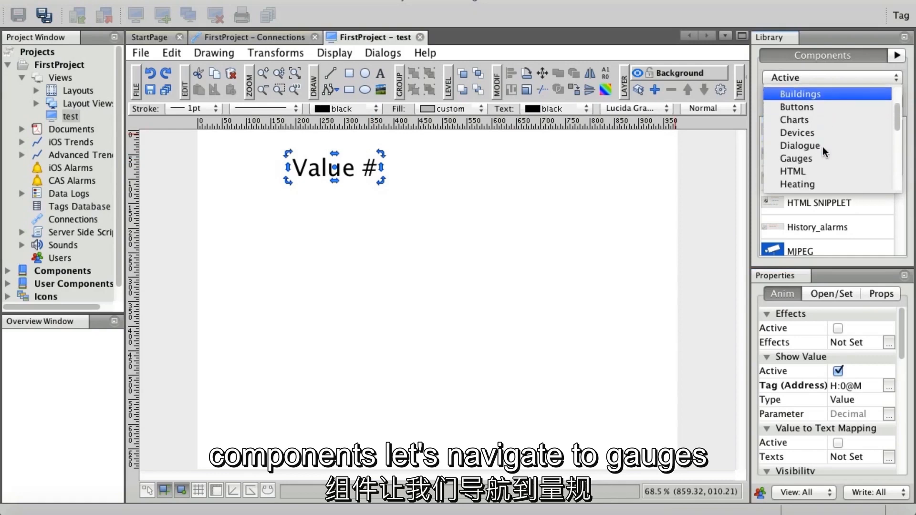
pyautogui.click(808, 158)
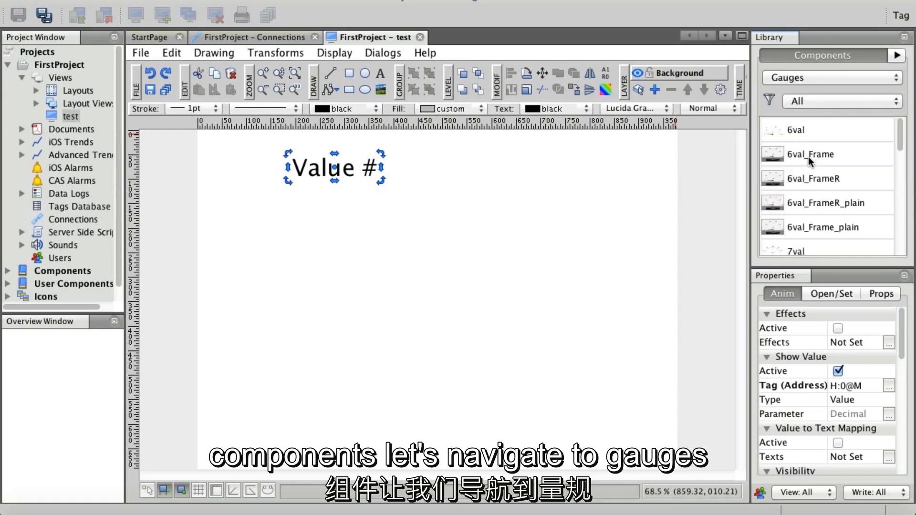
pyautogui.scroll(-6, 826, 165)
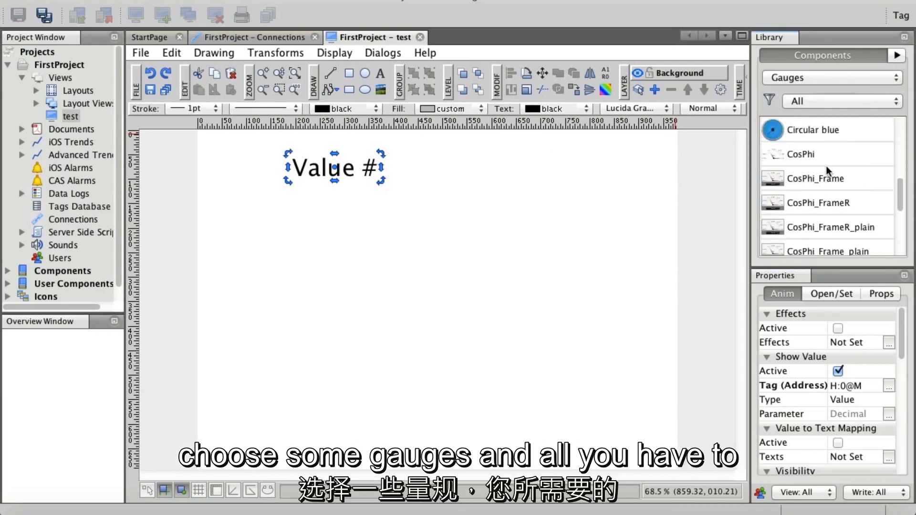
pyautogui.scroll(-2, 826, 165)
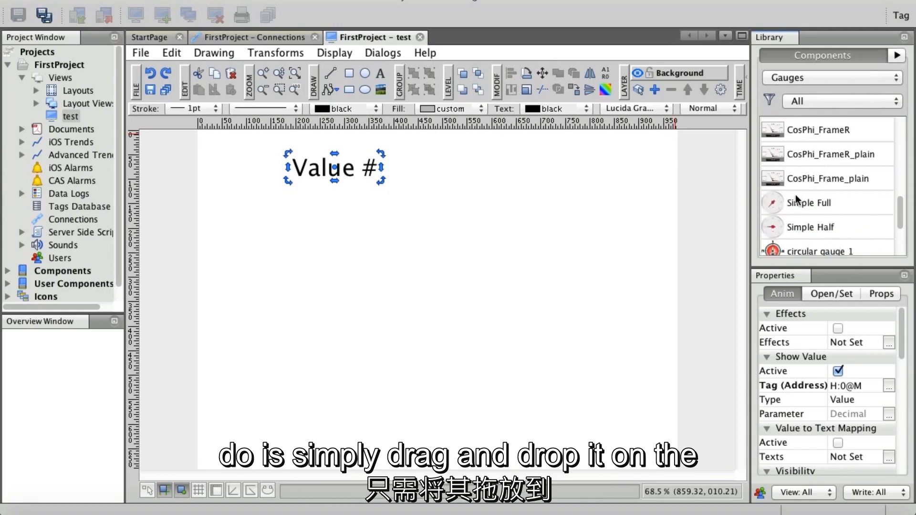
pyautogui.click(776, 205)
pyautogui.moveTo(776, 204); pyautogui.dragTo(271, 245)
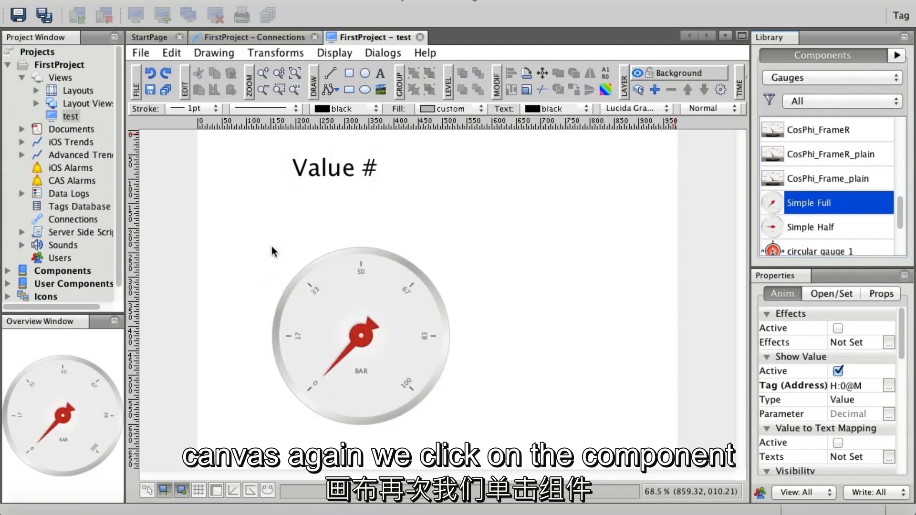
# Link the gauge component's Tag property to H:0@M
pyautogui.click(334, 297)
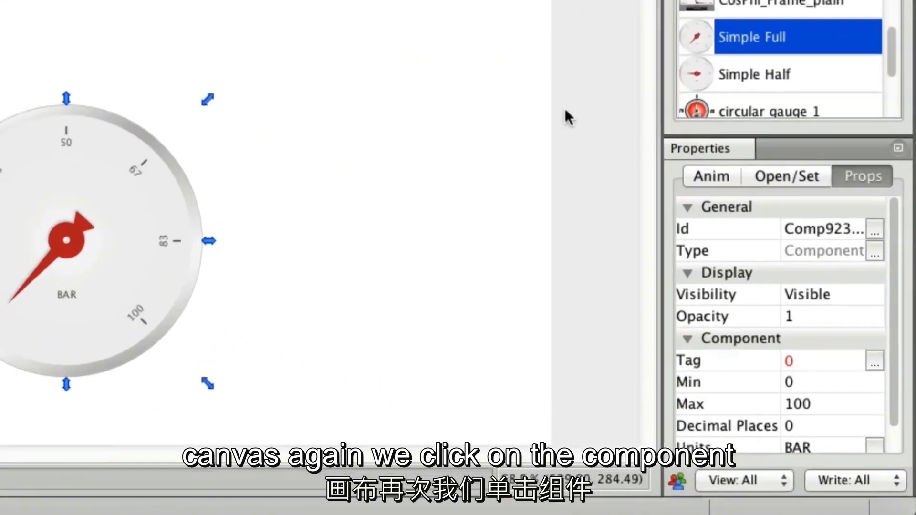
pyautogui.click(798, 351)
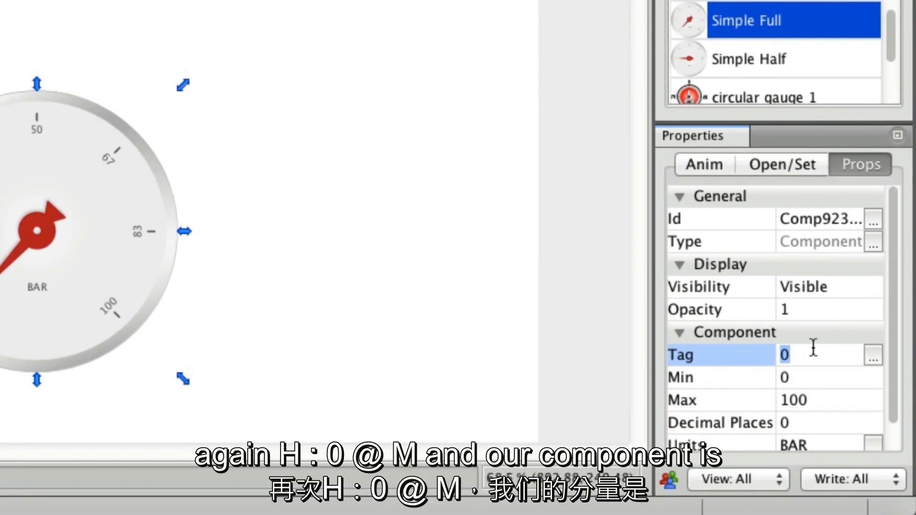
pyautogui.write('H:')
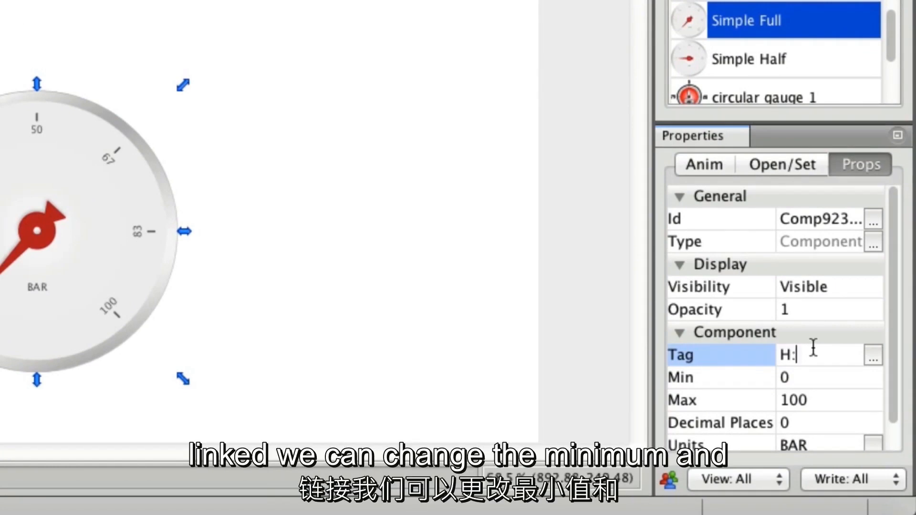
pyautogui.write('0@M')
pyautogui.press('Return')
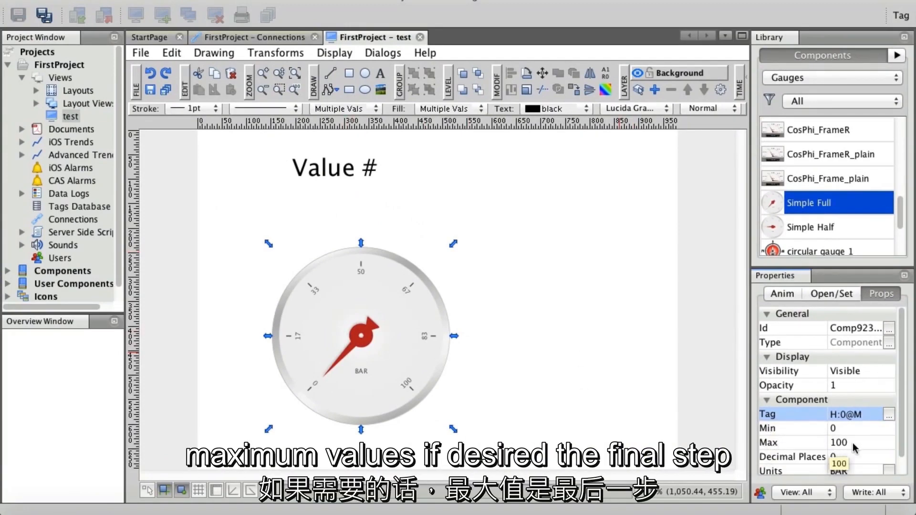
pyautogui.click(580, 382)
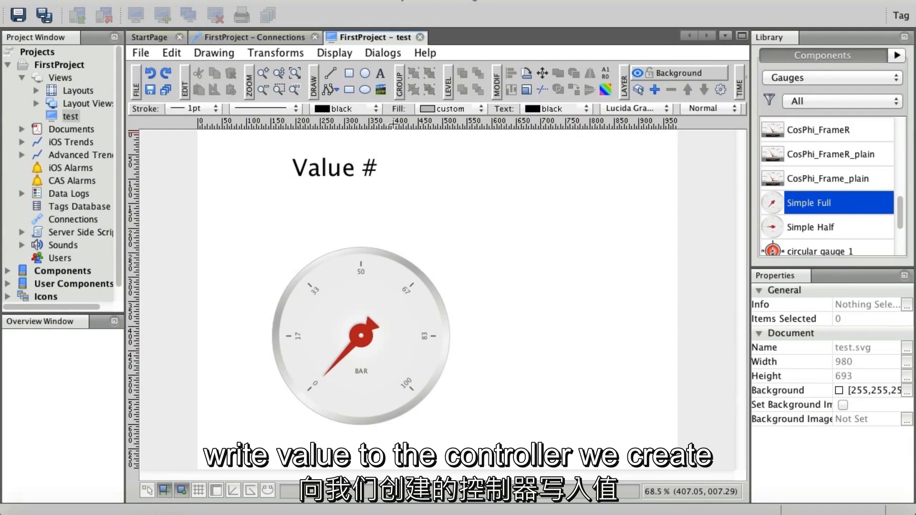
# Draw a button-sized rectangle in the lower-right part of the canvas and slightly round its corners
pyautogui.click(350, 90)
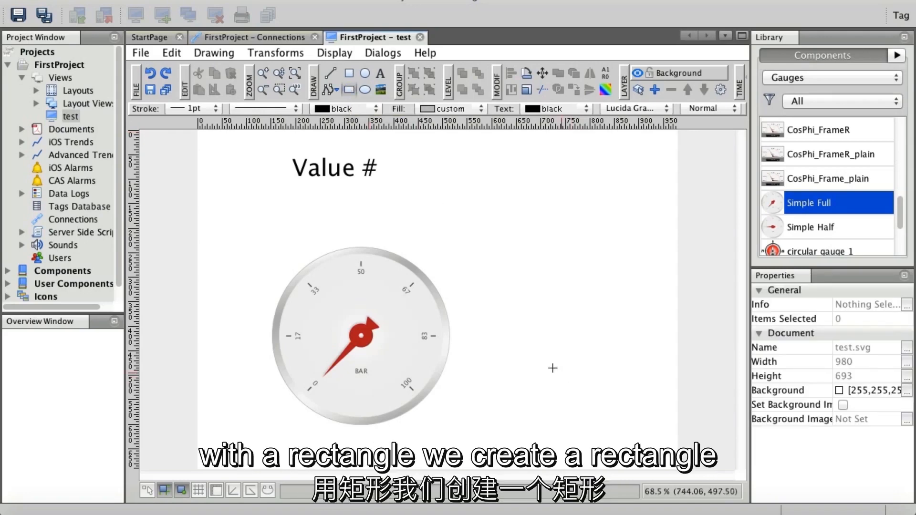
pyautogui.moveTo(525, 396); pyautogui.dragTo(645, 438)
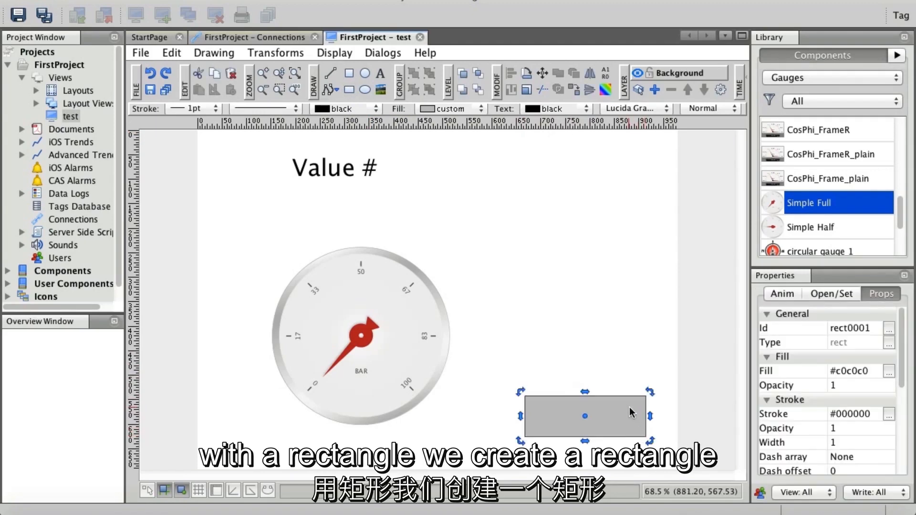
pyautogui.click(634, 404)
pyautogui.moveTo(646, 397); pyautogui.dragTo(632, 412)
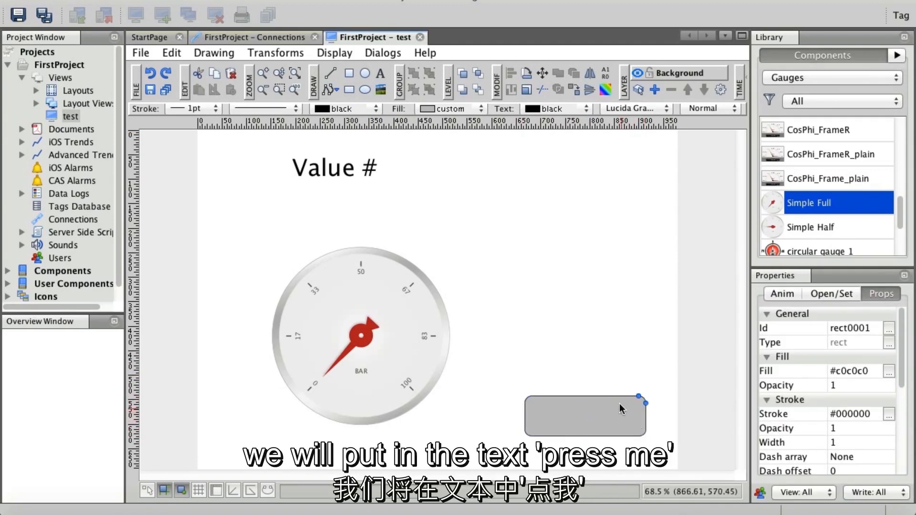
pyautogui.click(602, 368)
# Add a text element reading "Press Me!" on top of the rounded rectangle
pyautogui.click(380, 73)
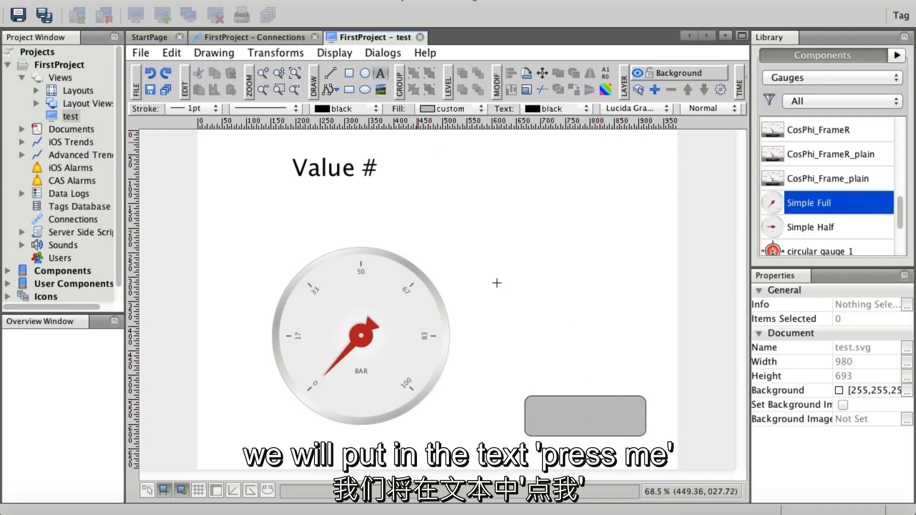
pyautogui.click(572, 407)
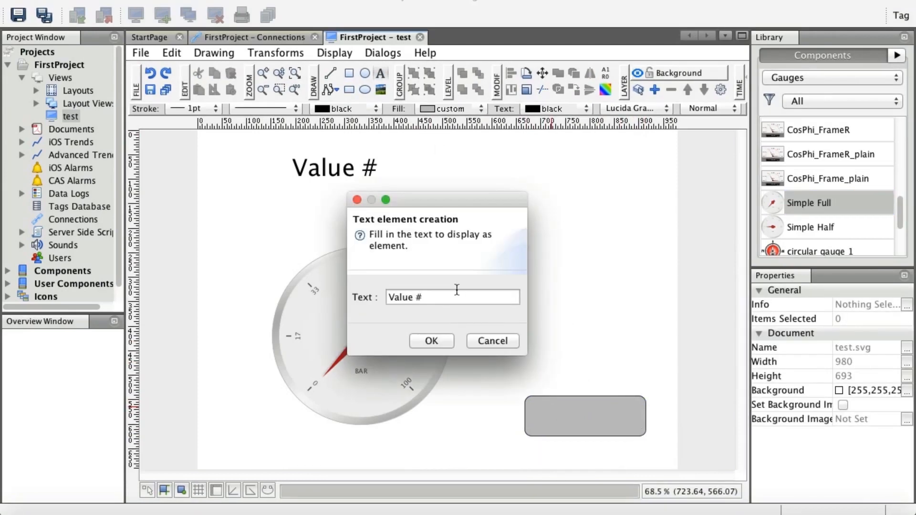
pyautogui.press('super+a')
pyautogui.write('Press Me!')
pyautogui.click(426, 341)
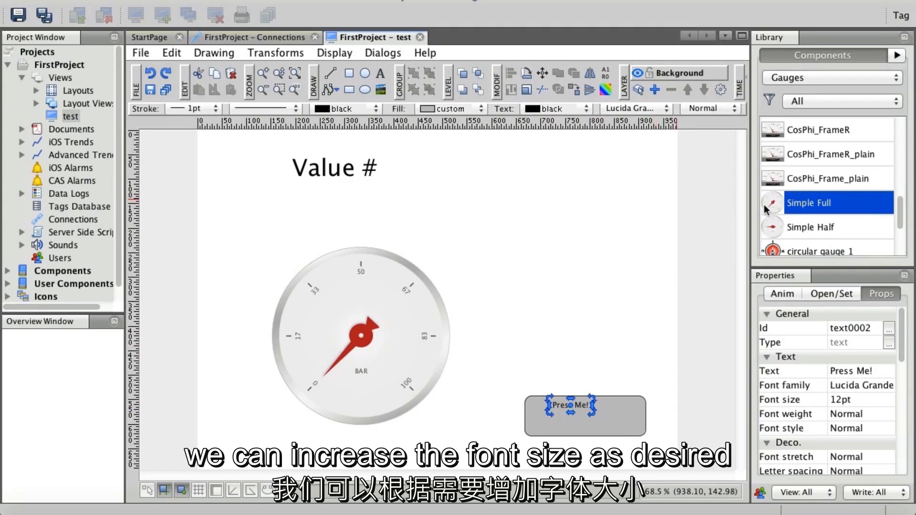
# Set the font size of the "Press Me!" text to 22
pyautogui.click(888, 401)
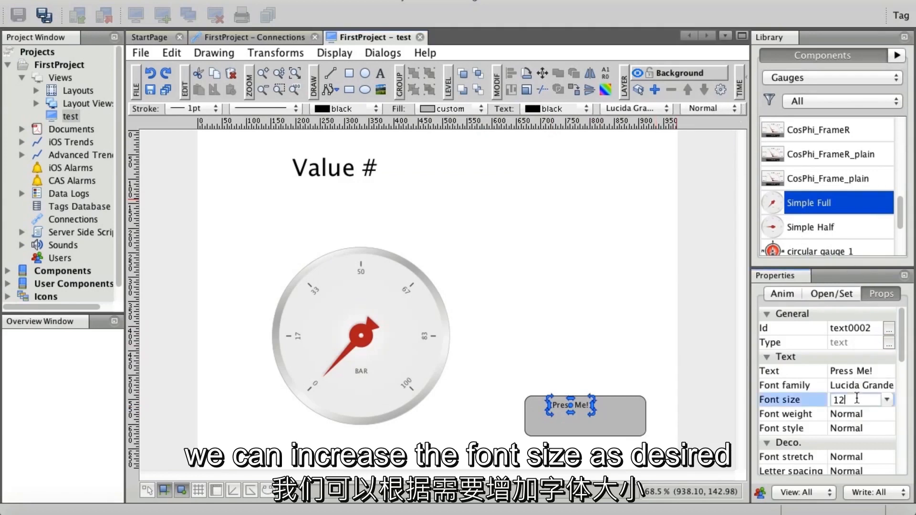
pyautogui.click(887, 401)
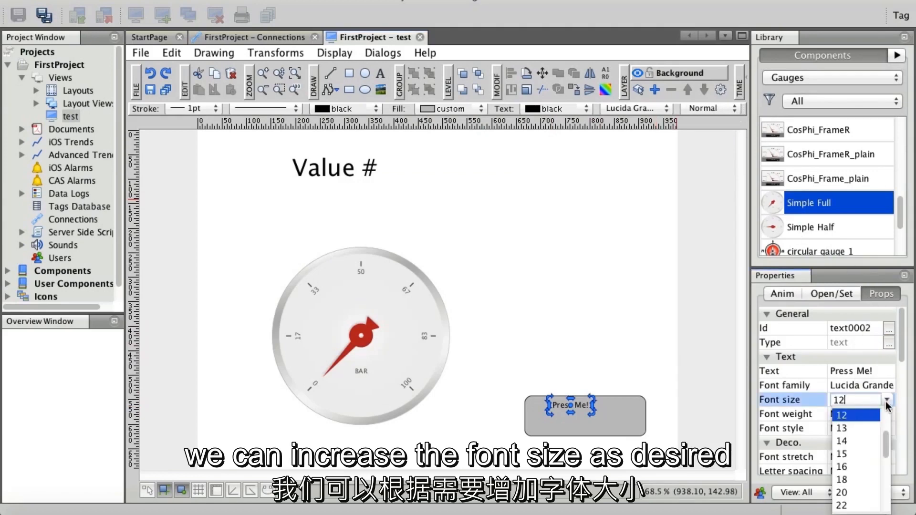
pyautogui.click(847, 500)
# Center the "Press Me!" text on the rounded rectangle and group the two elements
pyautogui.moveTo(603, 403); pyautogui.dragTo(604, 416)
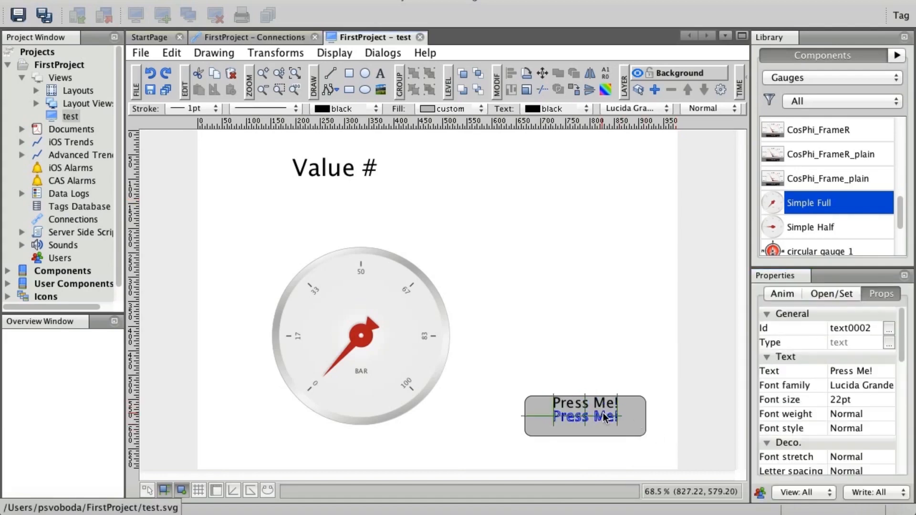
pyautogui.keyDown('shift'); pyautogui.click(633, 426); pyautogui.keyUp('shift')
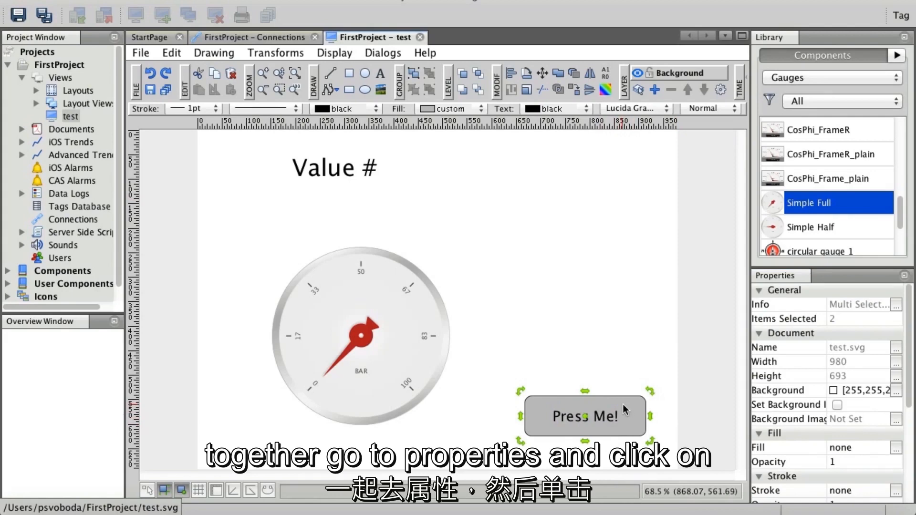
pyautogui.click(414, 74)
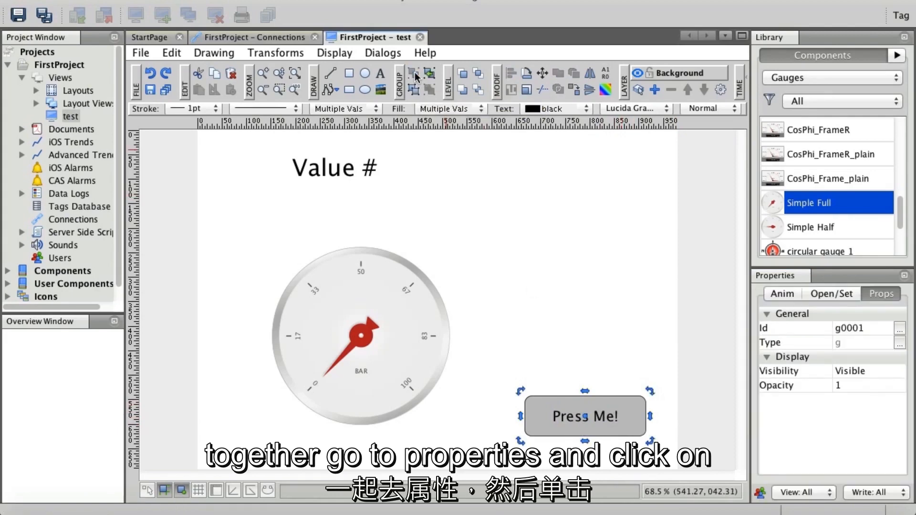
# Give the "Press Me!" group an On Click numeric set command for tag H:0@M with the prompt "Enter value"
pyautogui.click(833, 293)
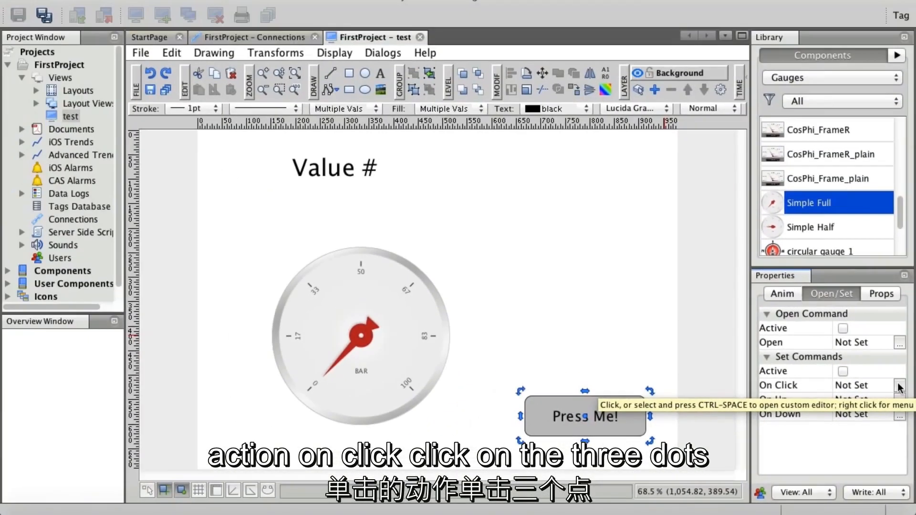
pyautogui.click(899, 387)
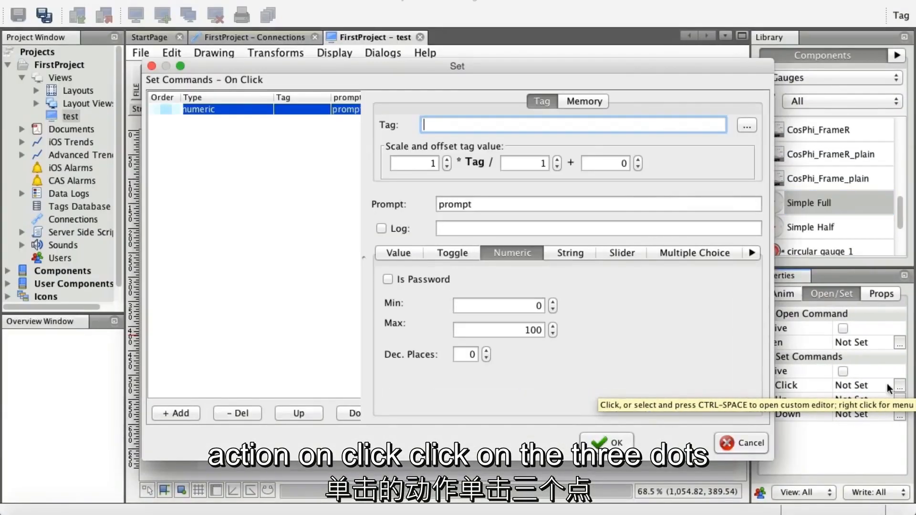
pyautogui.write('H')
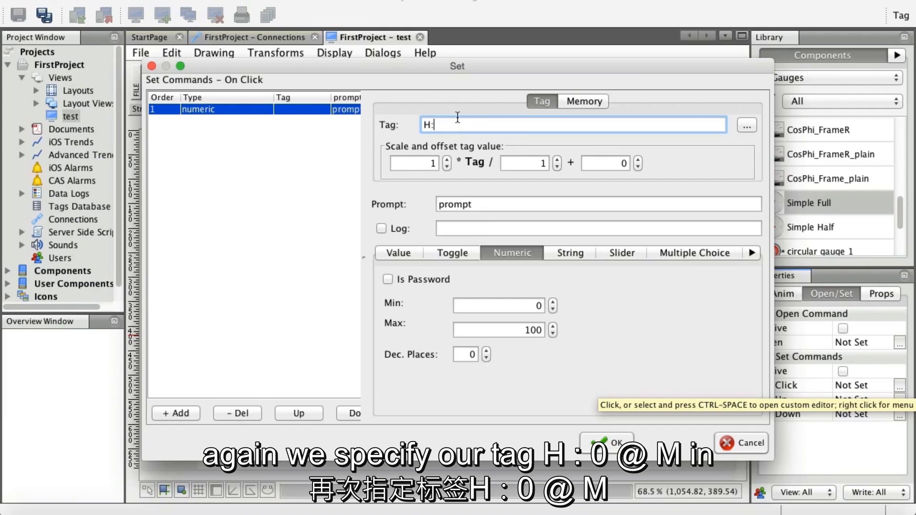
pyautogui.write(':0@M')
pyautogui.doubleClick(482, 204)
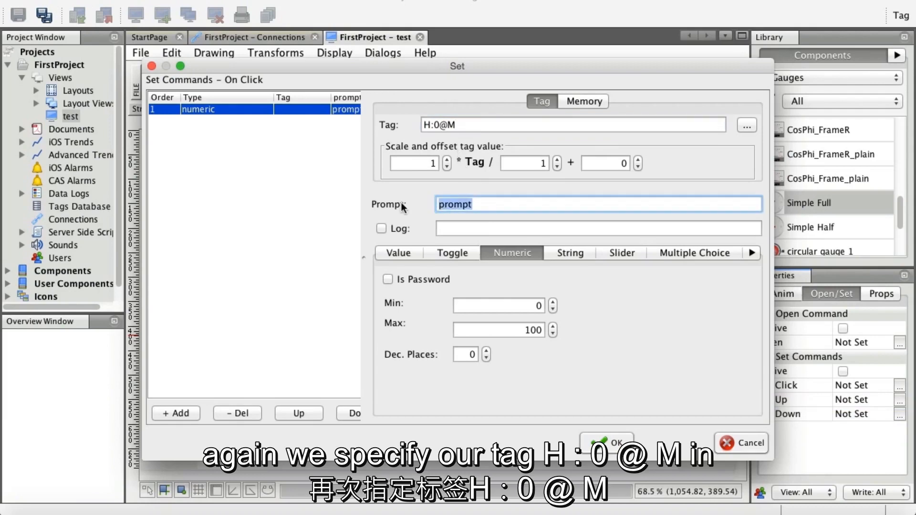
pyautogui.write('E')
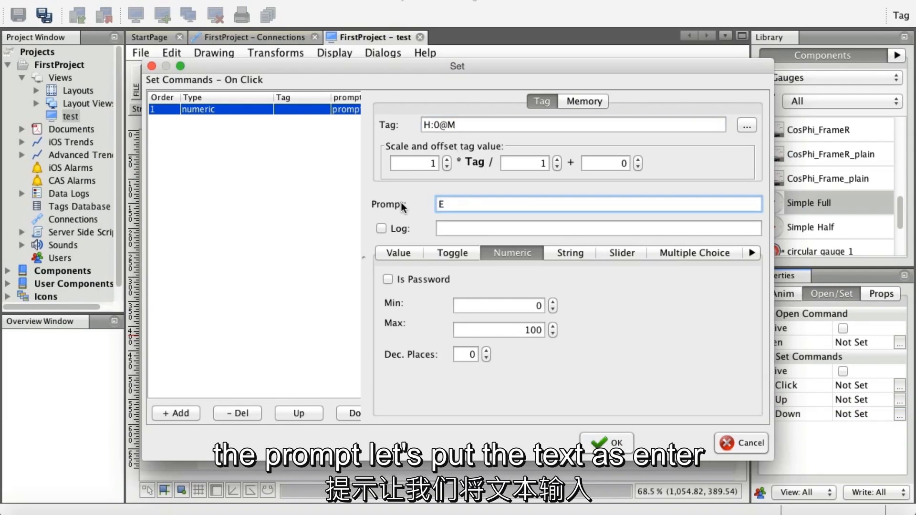
pyautogui.write('nter value')
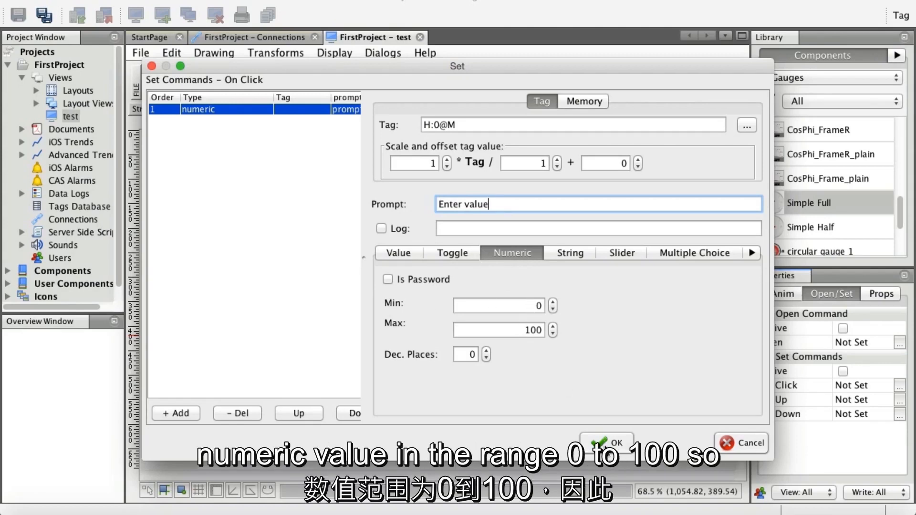
pyautogui.click(606, 443)
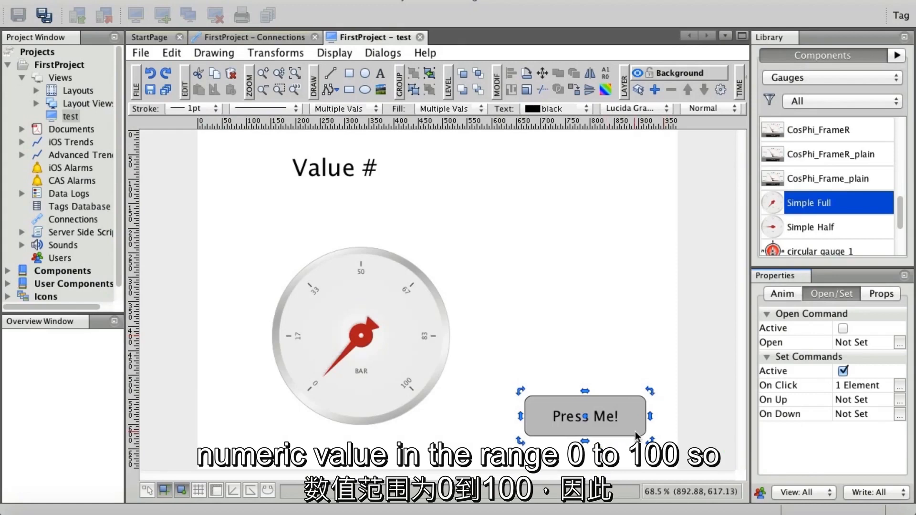
pyautogui.click(600, 312)
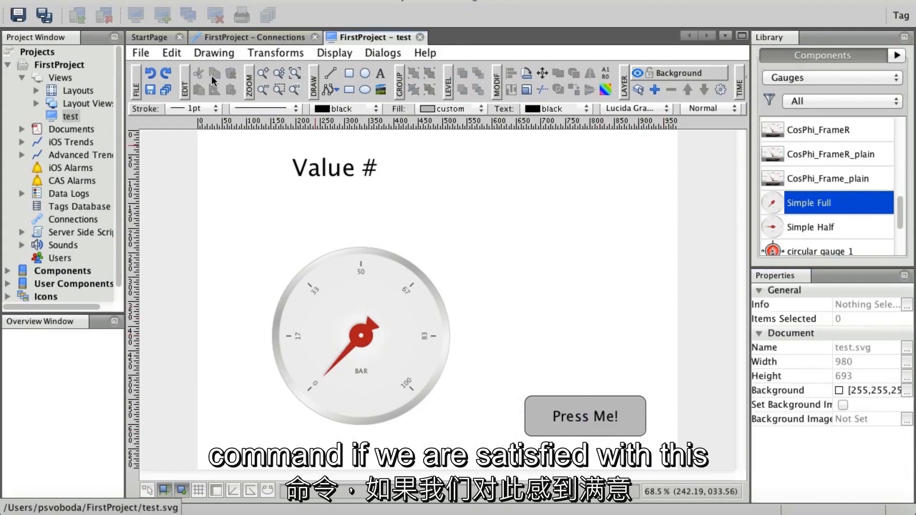
# Save the test view and download FirstProject to the LOCAL PC device with the project check before download turned off
pyautogui.click(168, 90)
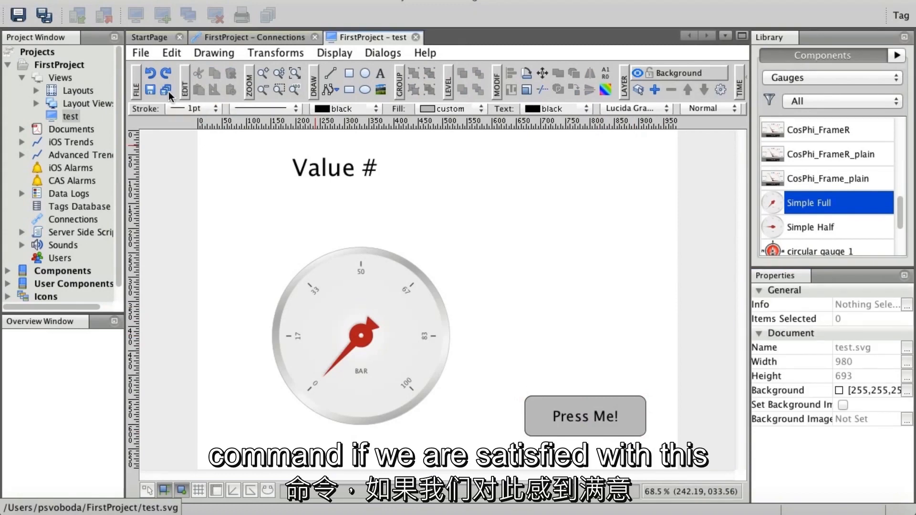
pyautogui.click(76, 66)
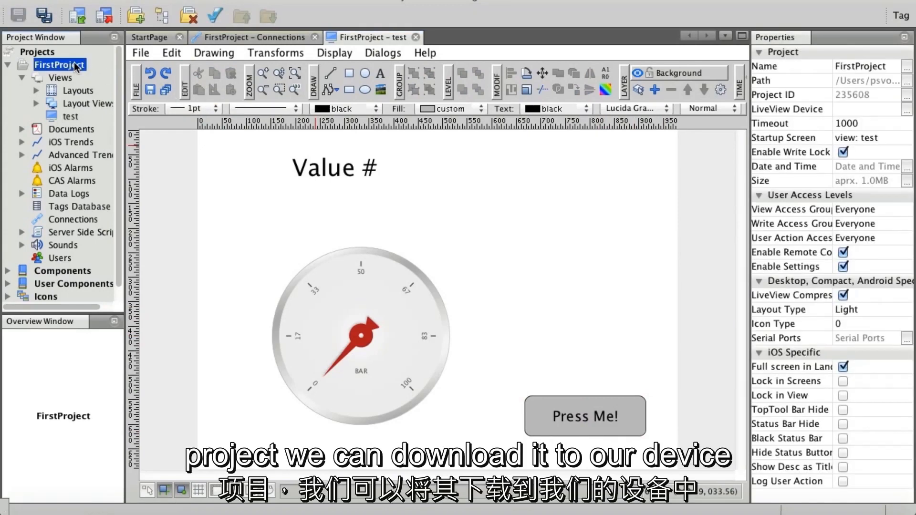
pyautogui.click(104, 16)
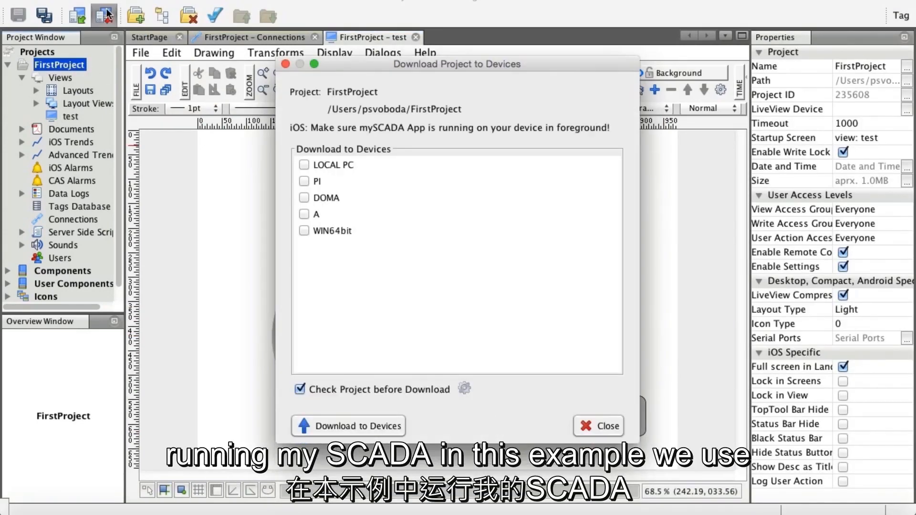
pyautogui.click(336, 161)
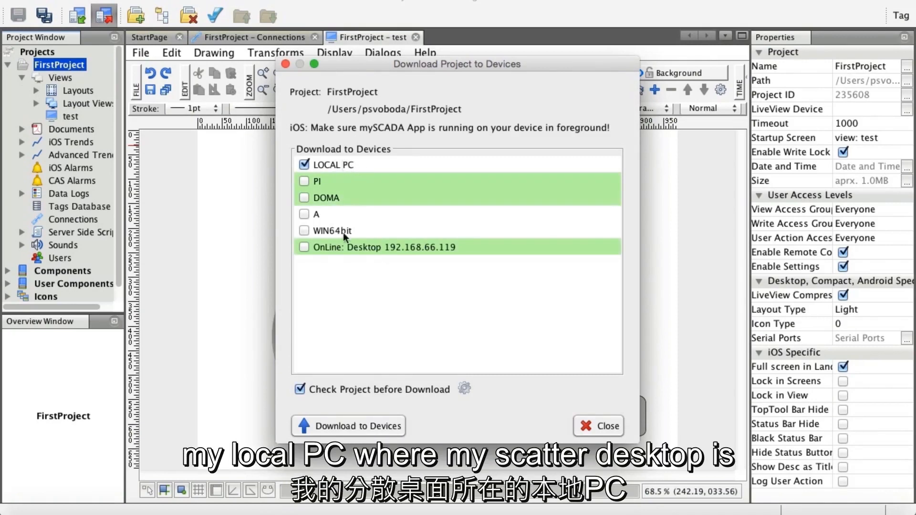
pyautogui.click(350, 388)
pyautogui.click(351, 421)
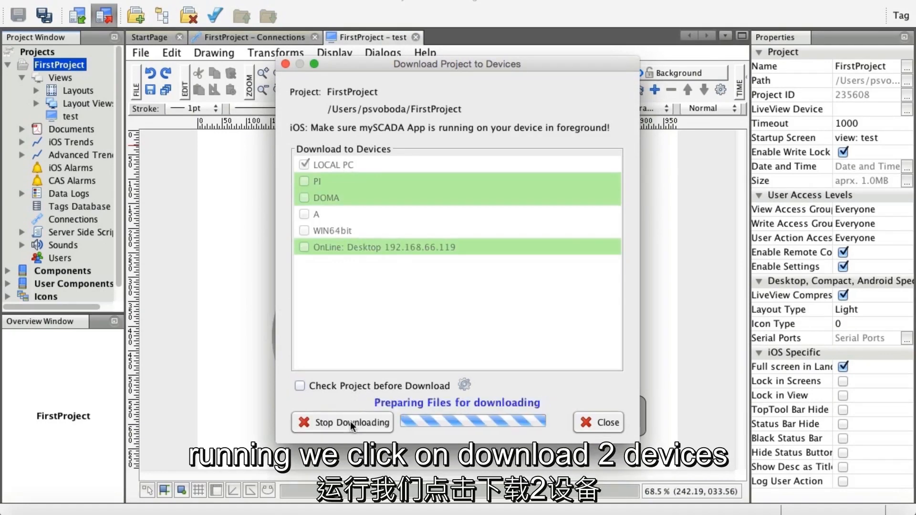
# Dismiss the download result and switch to Google Chrome with Modbus Server Pro shown beside it
pyautogui.click(640, 289)
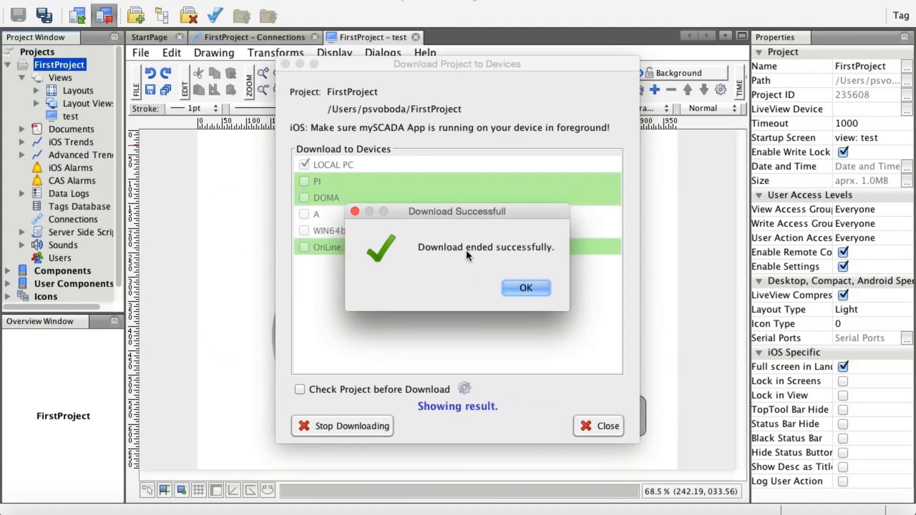
pyautogui.click(520, 285)
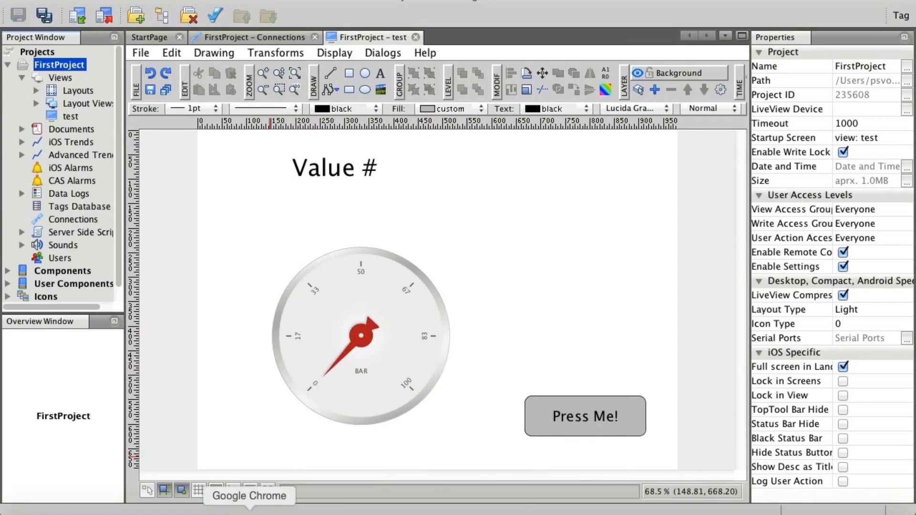
pyautogui.click(249, 513)
pyautogui.hotkey('ctrl', 'Up')
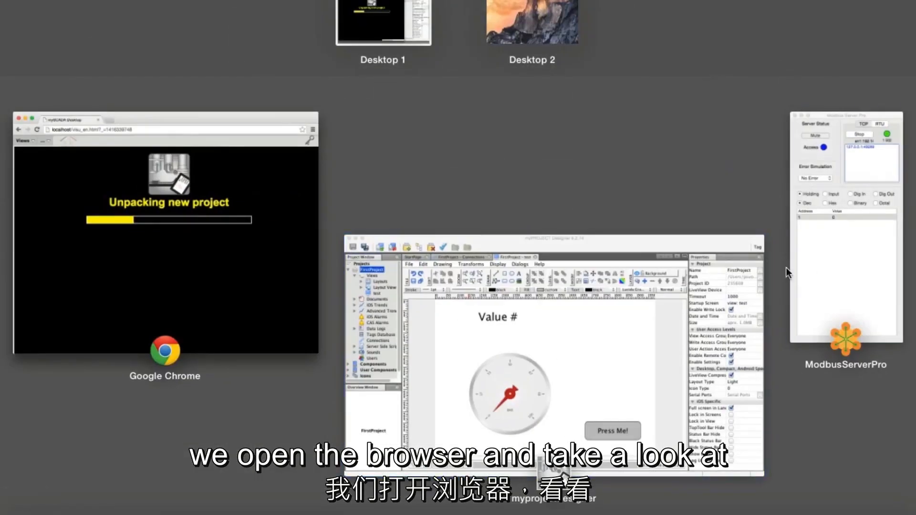
pyautogui.click(814, 264)
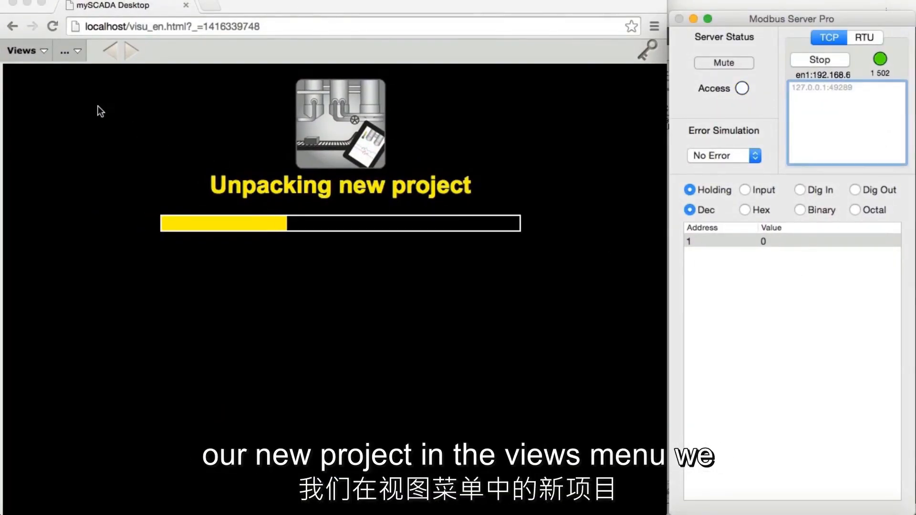
# Open the test view of the downloaded project in the browser
pyautogui.click(23, 51)
pyautogui.click(34, 57)
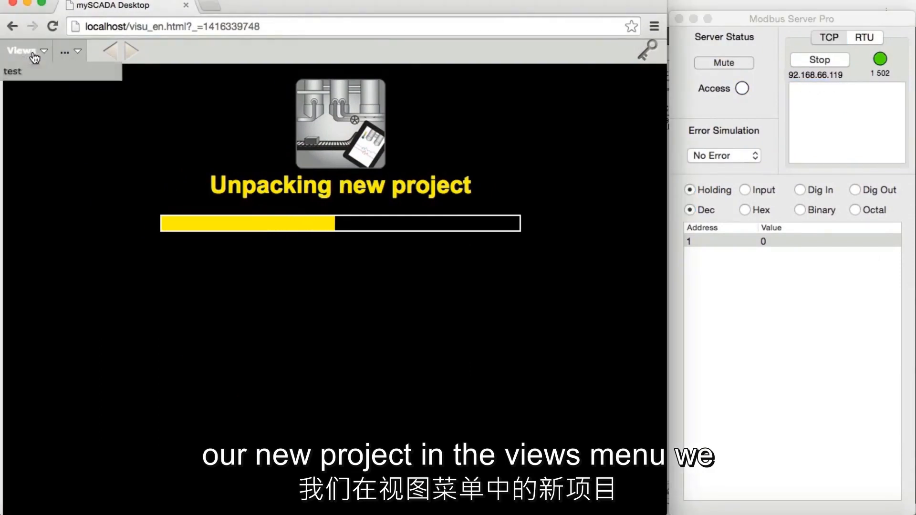
pyautogui.click(17, 71)
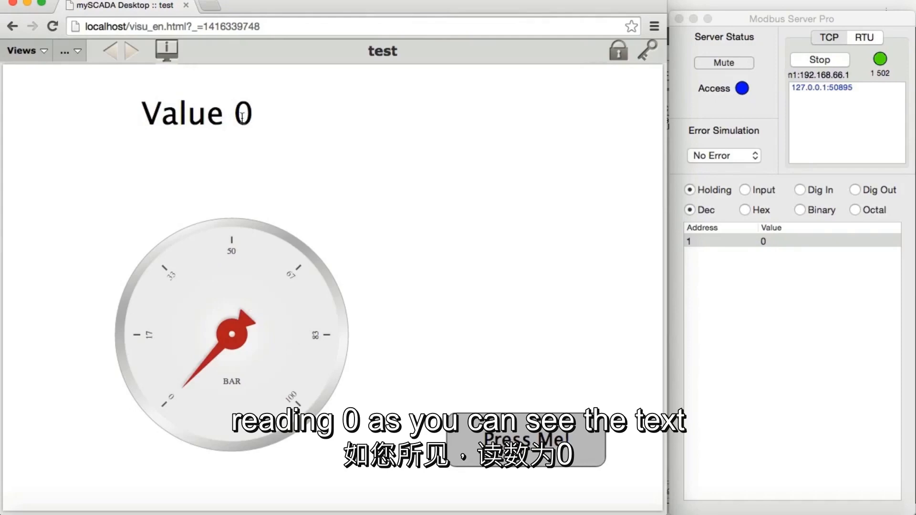
# Use the "Press Me!" button to unlock writing and submit 20 as the controller value
pyautogui.click(532, 420)
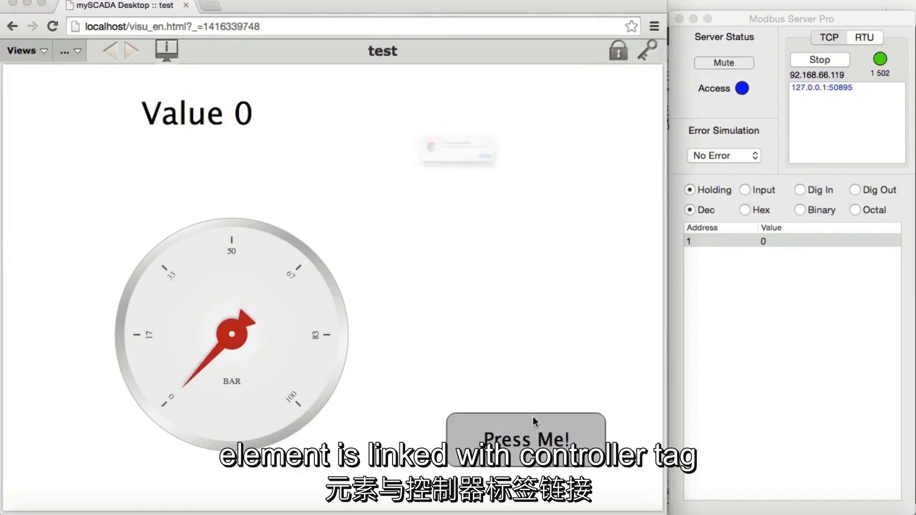
pyautogui.click(553, 184)
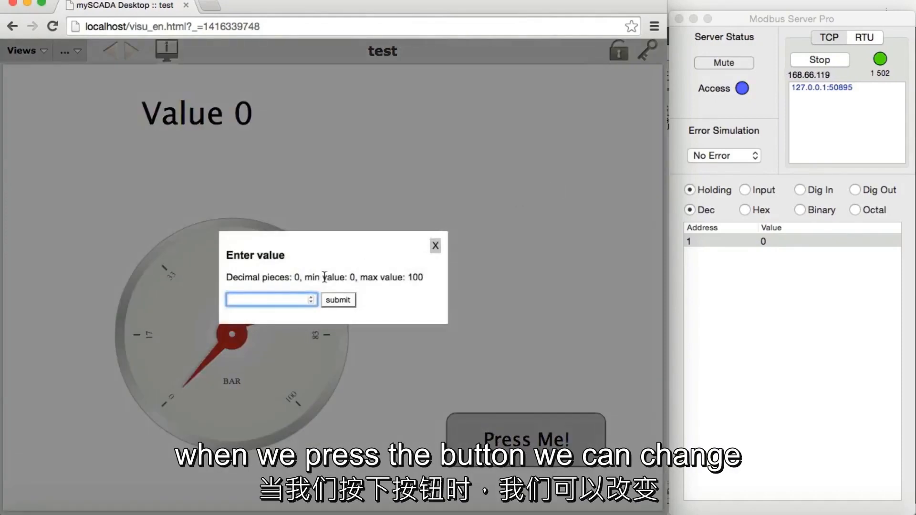
pyautogui.write('20')
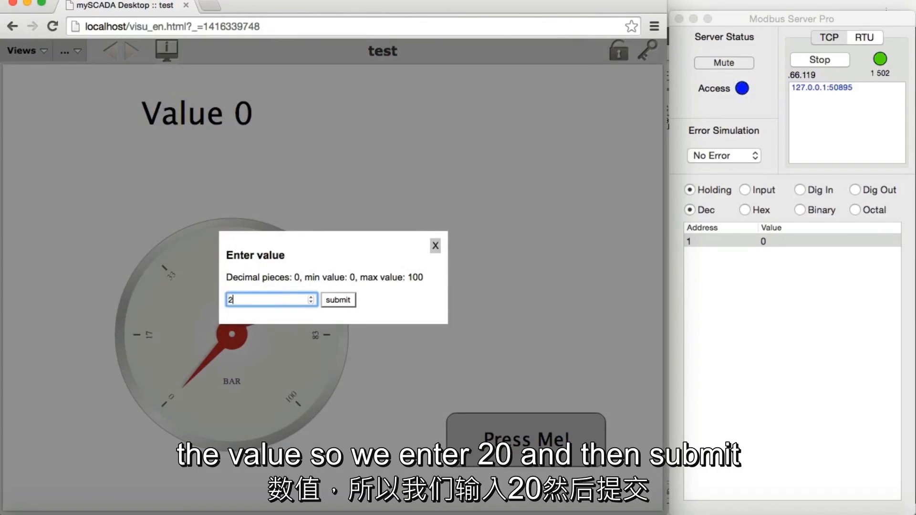
pyautogui.click(335, 303)
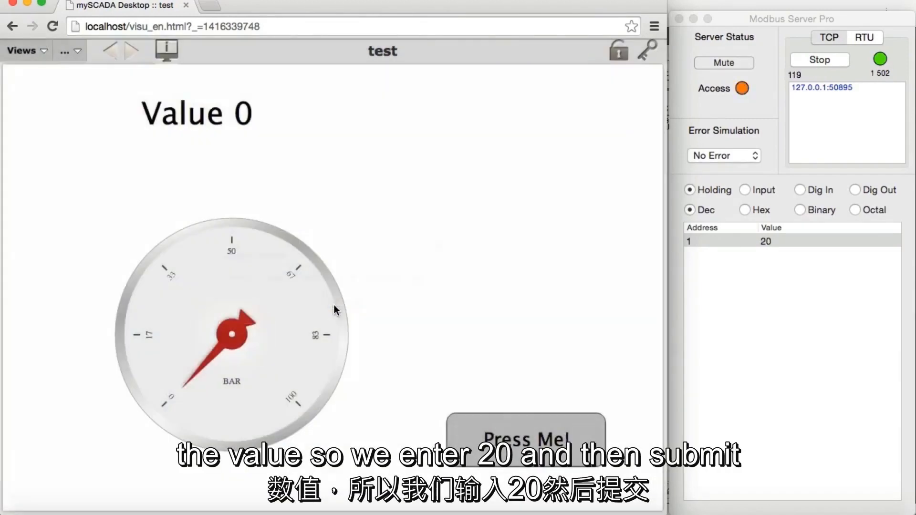